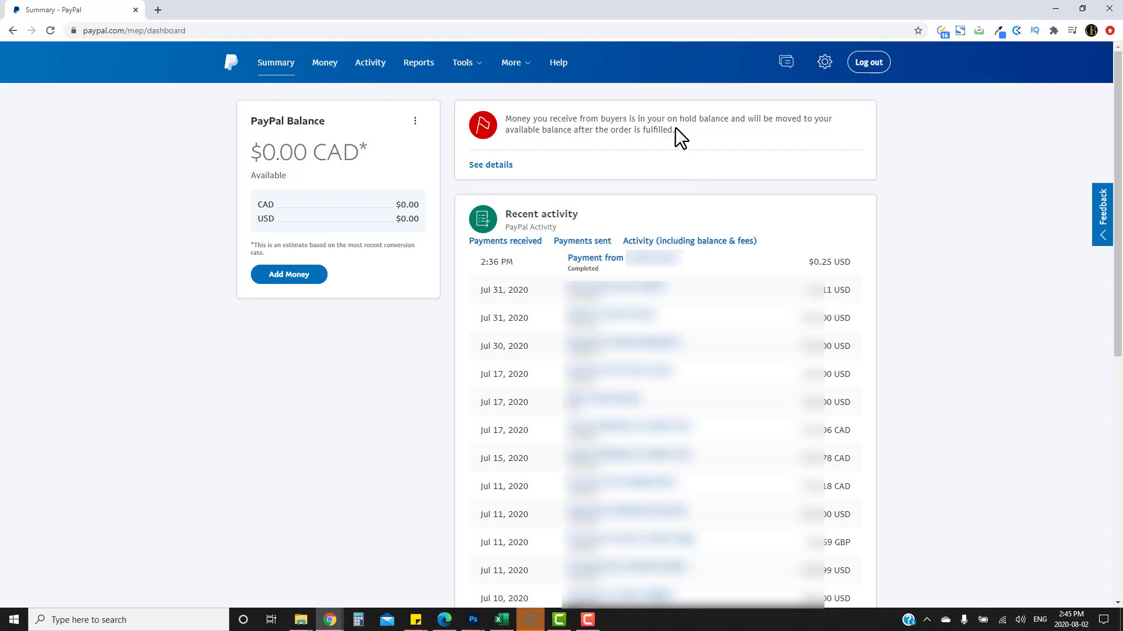
Open the $0.25 BOSSY LIP GLOSS payment in a new tab and start its shipping label.
drag(676, 129, 502, 115)
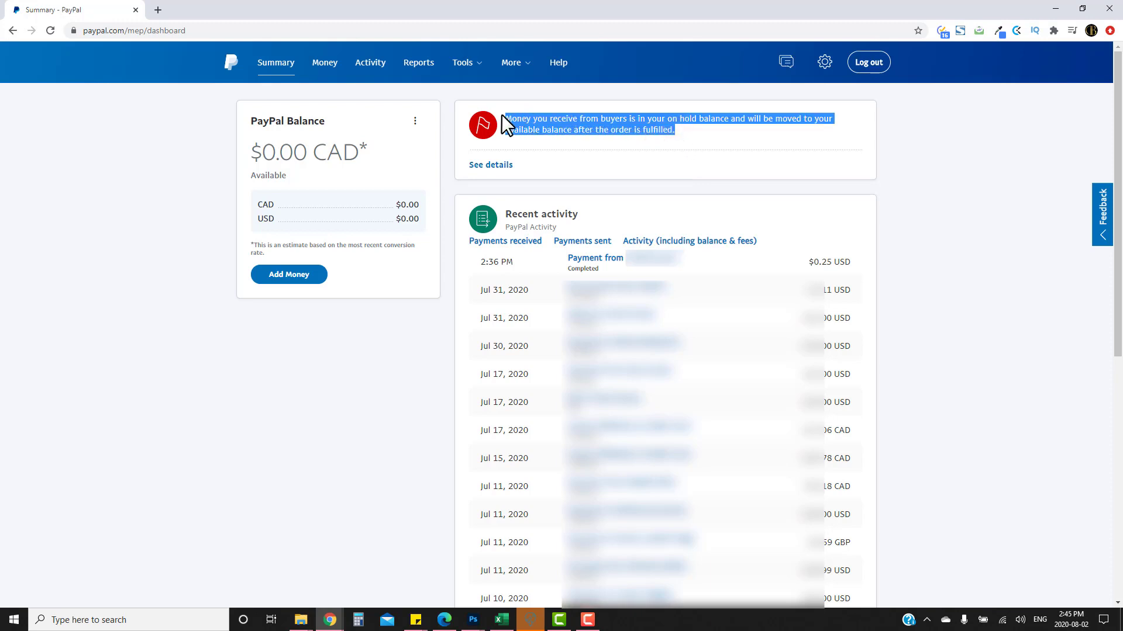
click(686, 134)
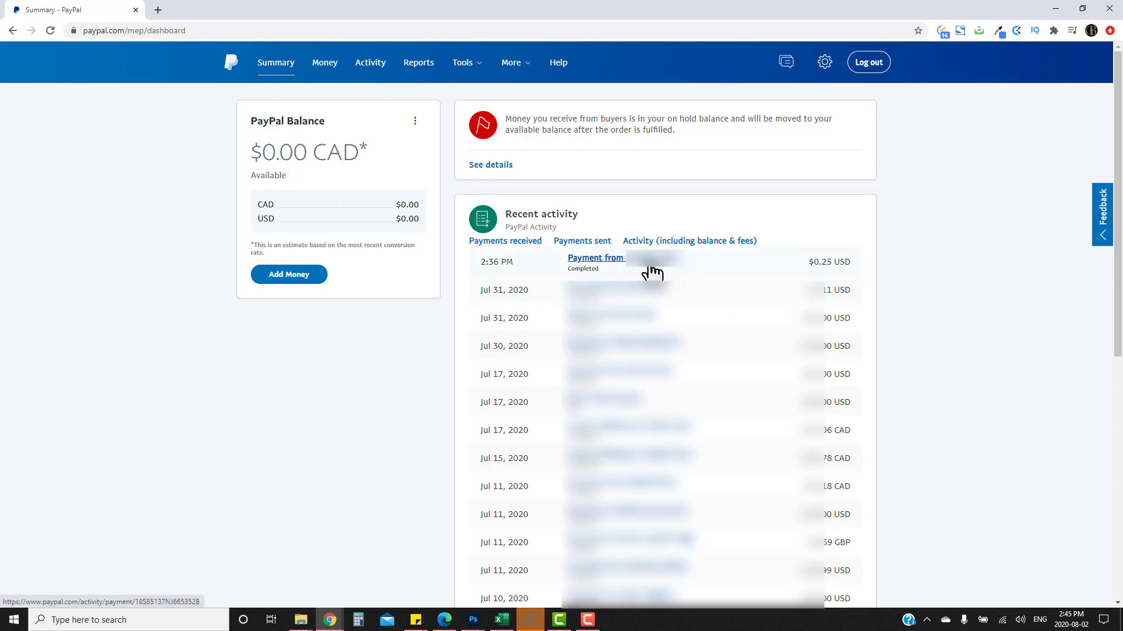
right_click(620, 261)
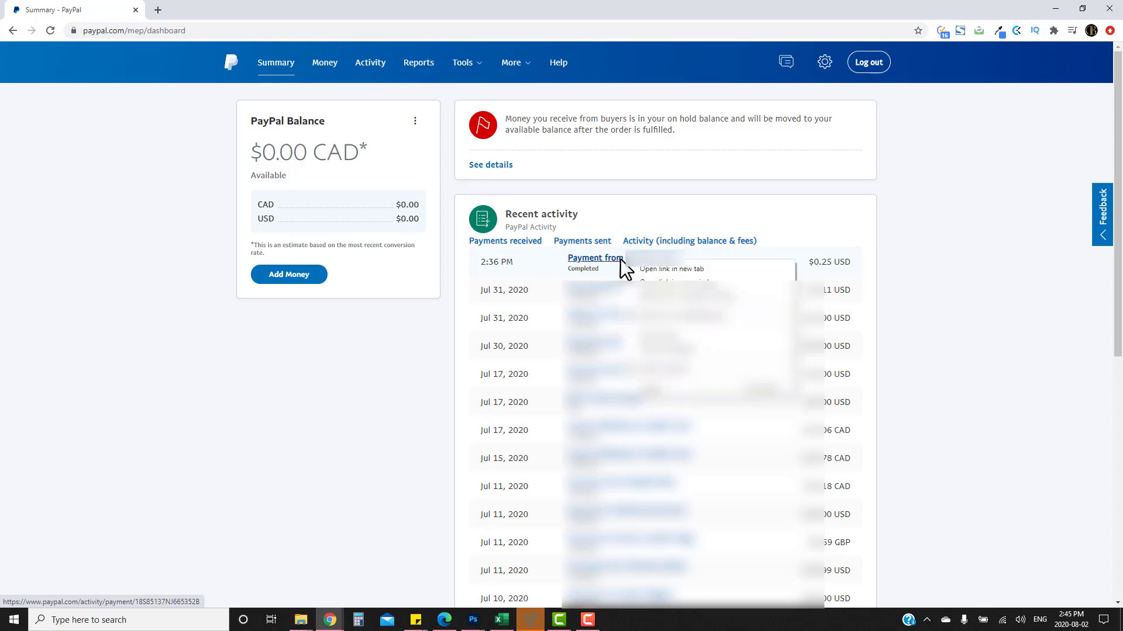
click(631, 271)
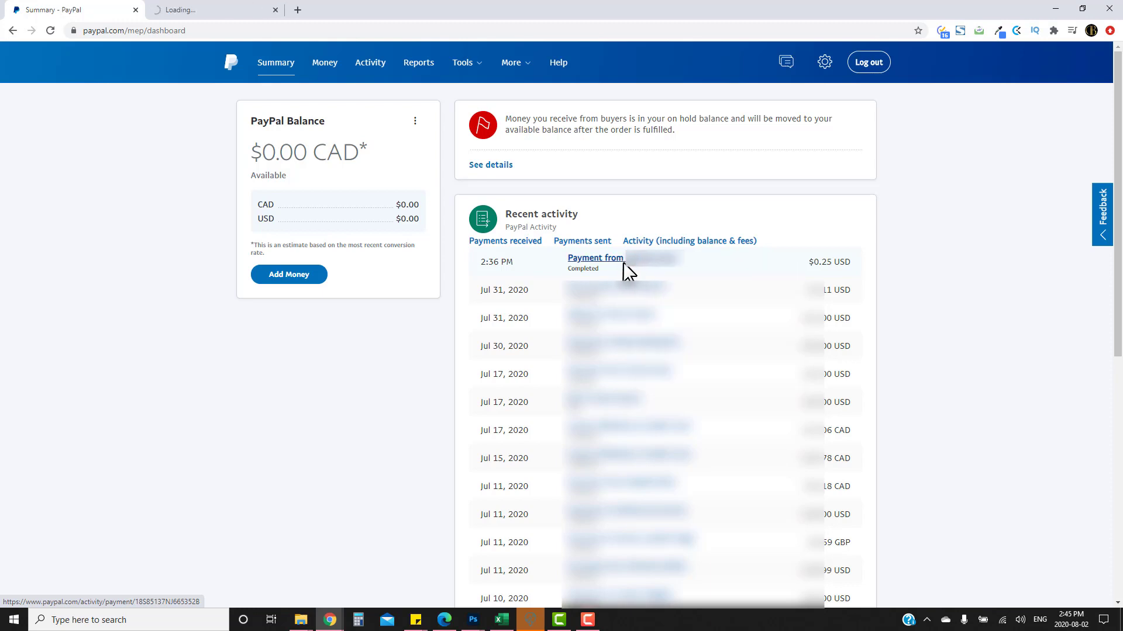
click(257, 9)
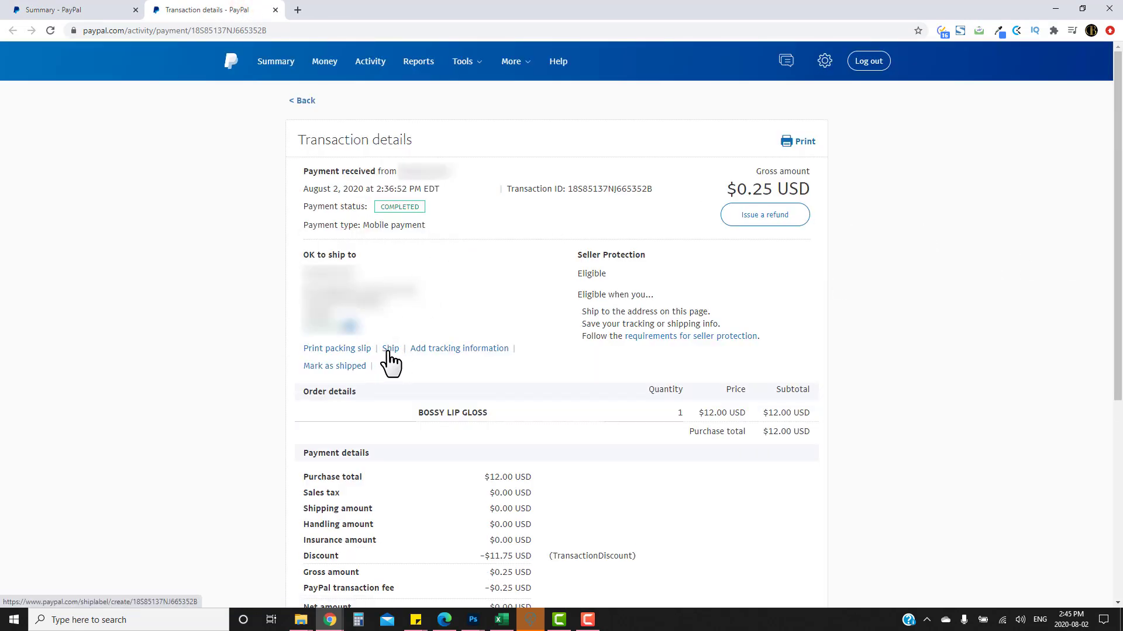
click(387, 351)
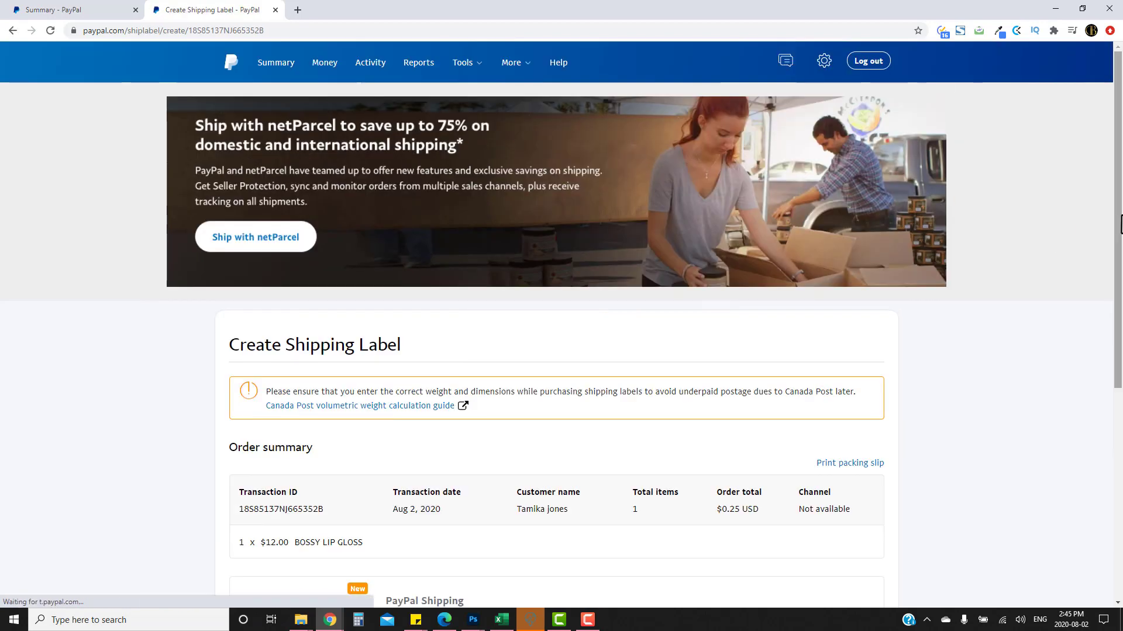
drag(1119, 224, 1120, 392)
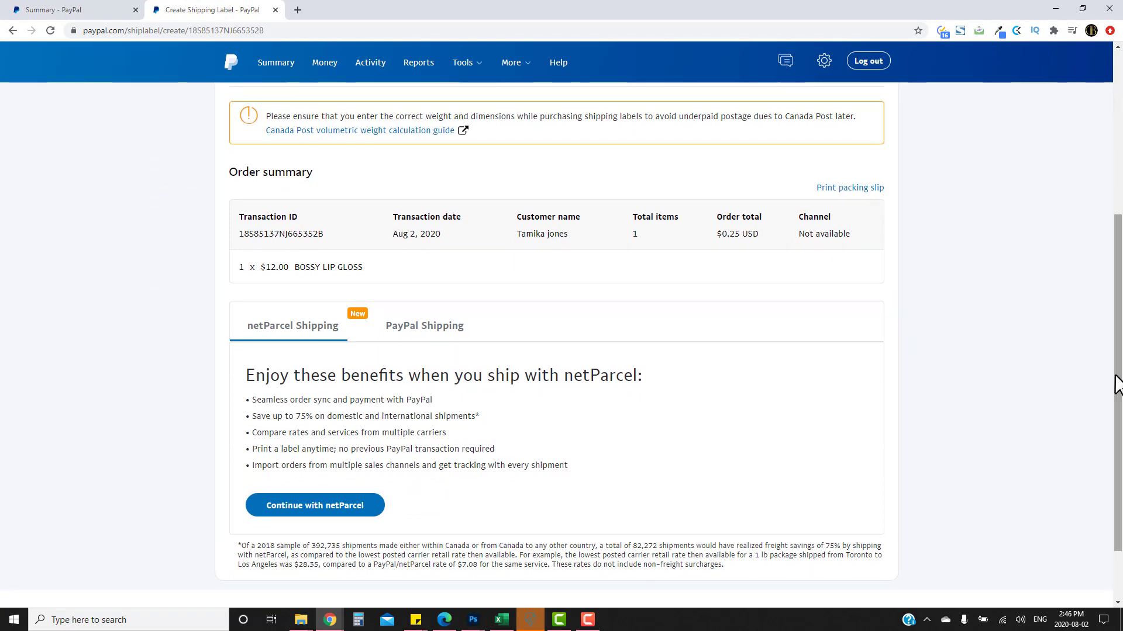
From the Summary tab's Activity list, choose Get your money for the $0.25 payment.
click(58, 9)
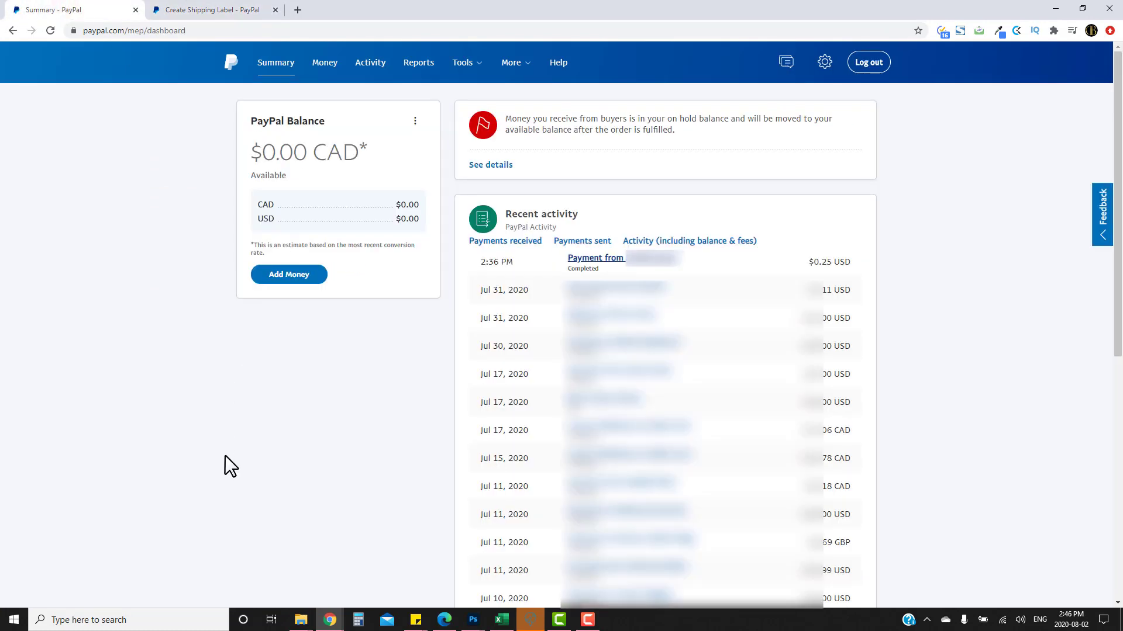
click(372, 64)
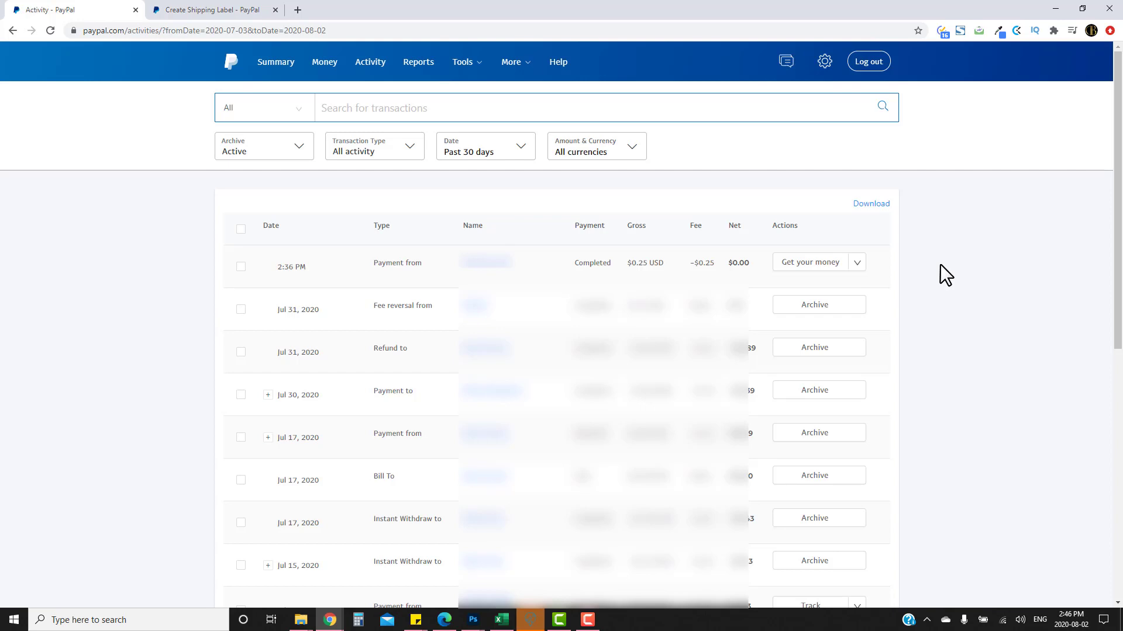
click(854, 265)
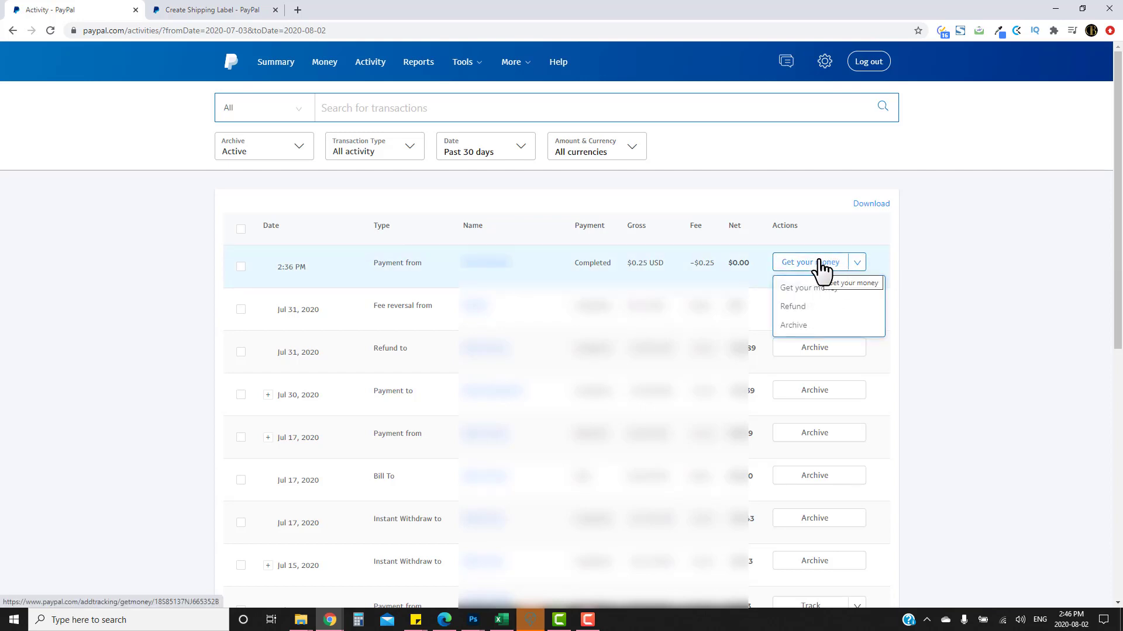
click(826, 263)
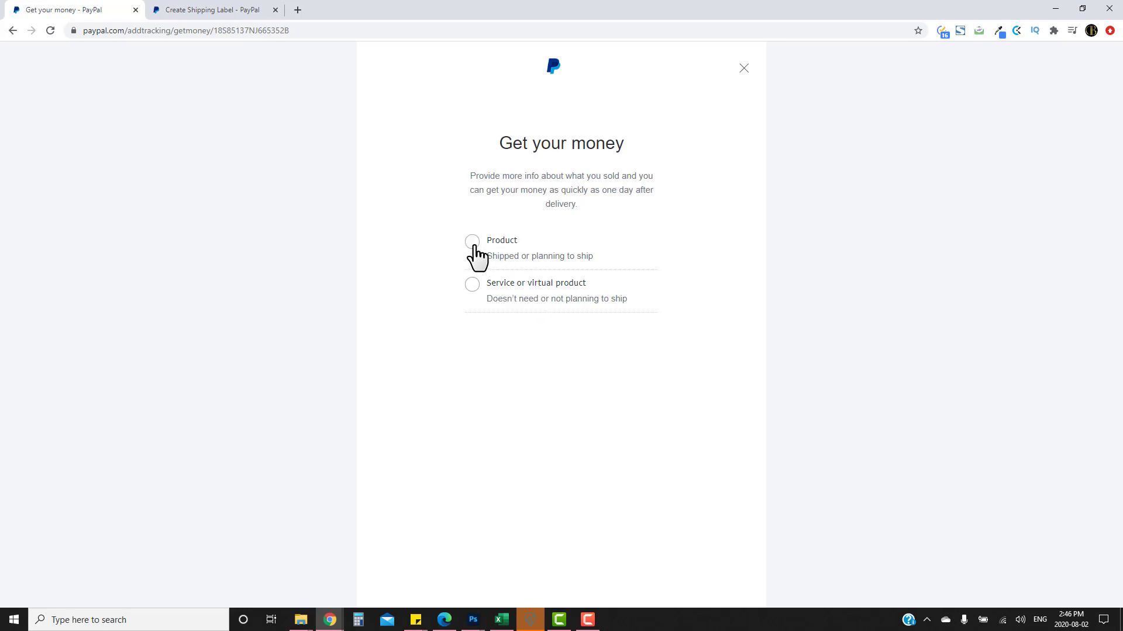
Mark the sale as a shipped Product and choose Print shipping label.
click(473, 244)
scroll(591, 328, down, 1)
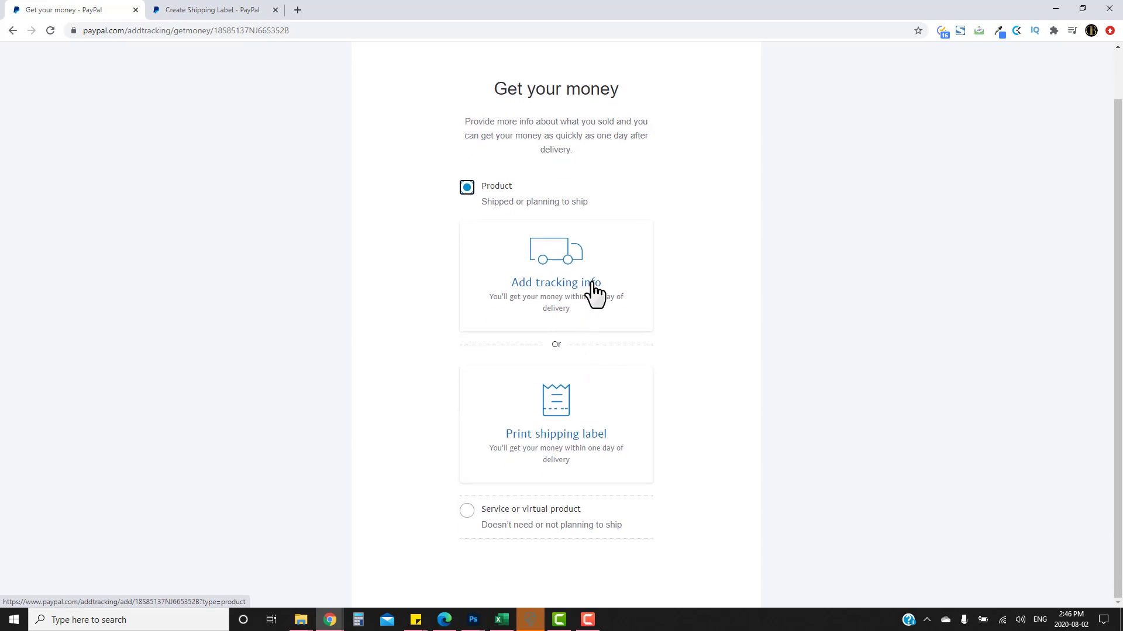
click(572, 422)
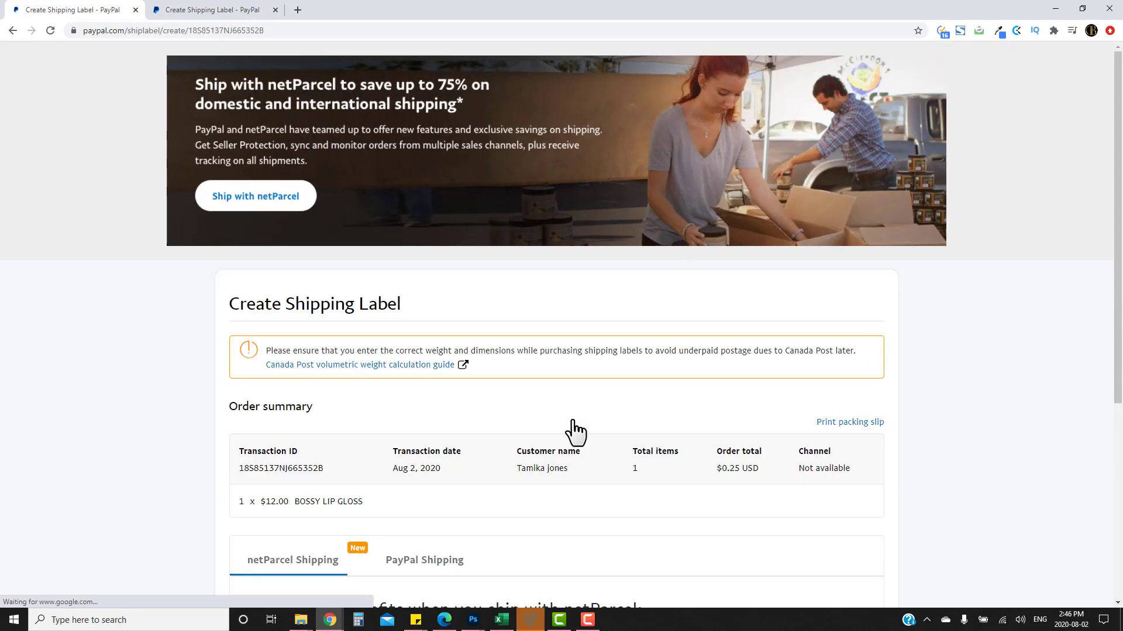
scroll(1078, 246, down, 4)
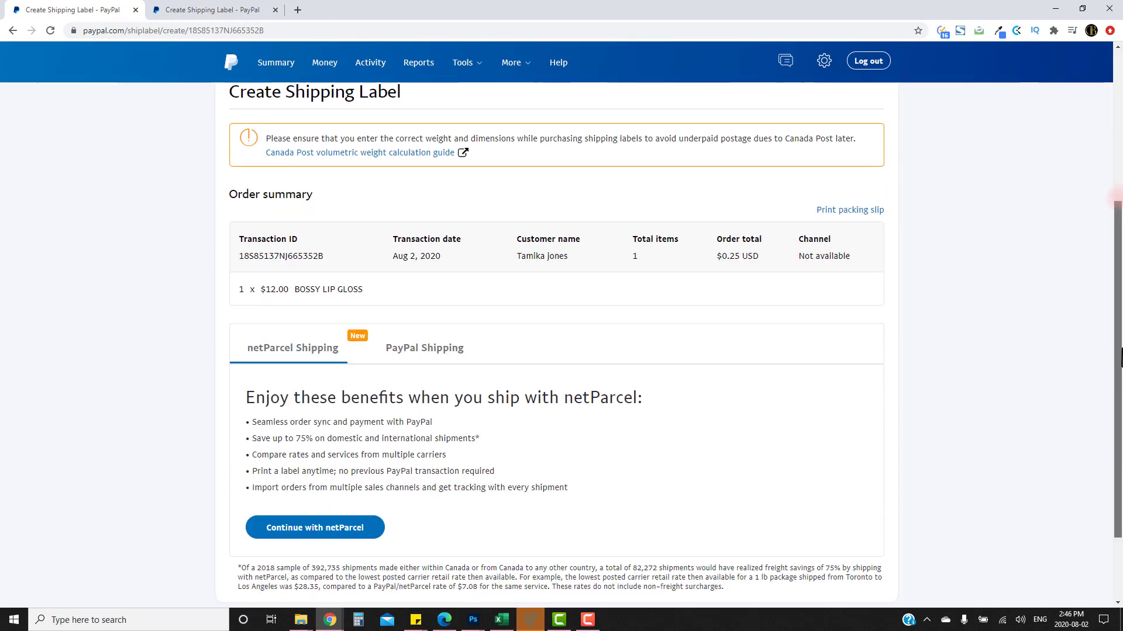
Return to the other Create Shipping Label tab and scroll to the netParcel Shipping benefits.
click(242, 9)
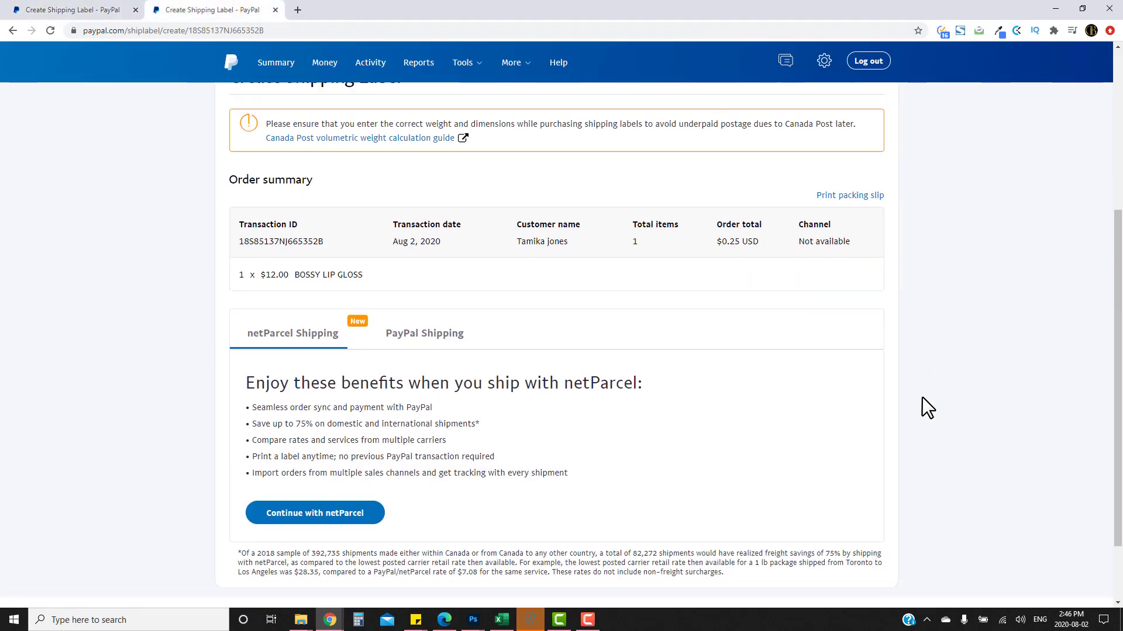
scroll(921, 397, down, 3)
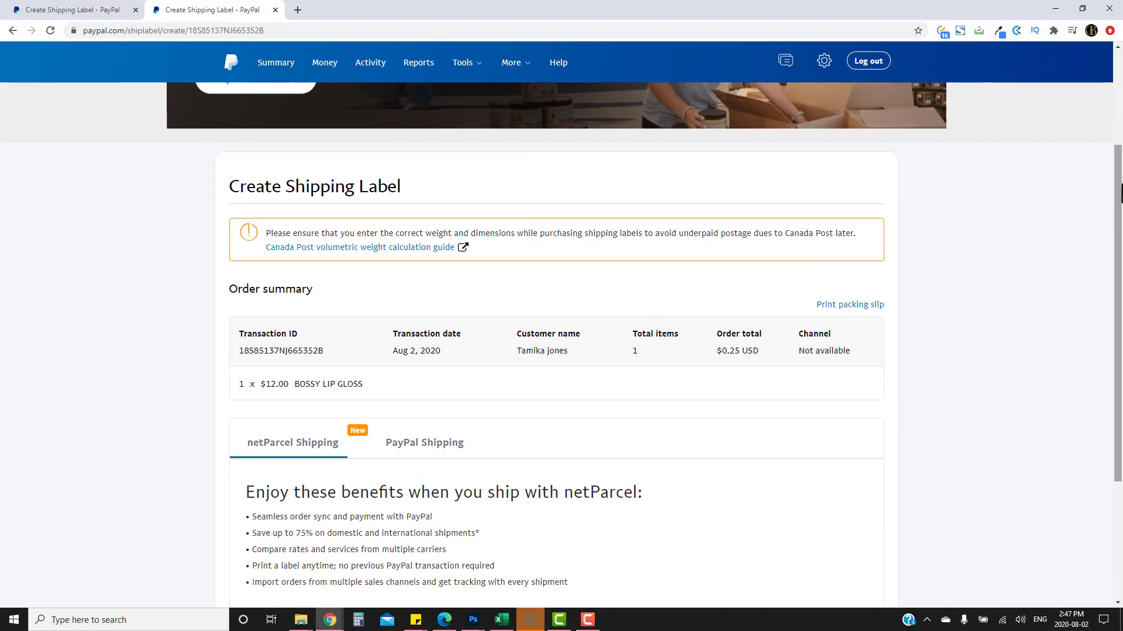
drag(1119, 193, 532, 366)
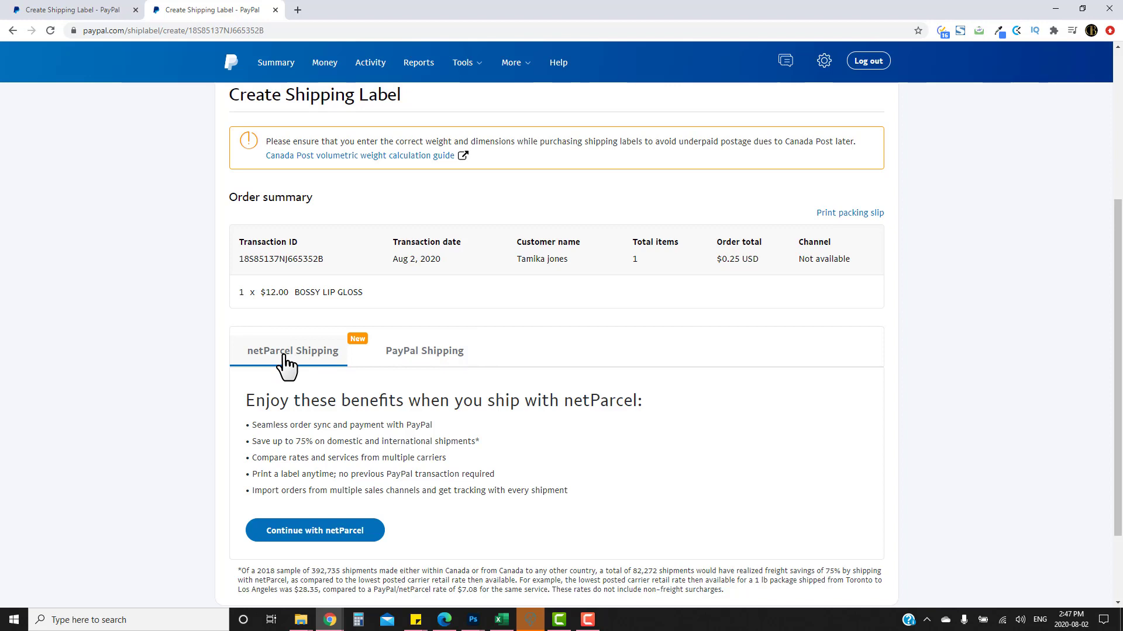
Set up PayPal Shipping with Canada Post, English, and no existing Canada Post account.
click(411, 355)
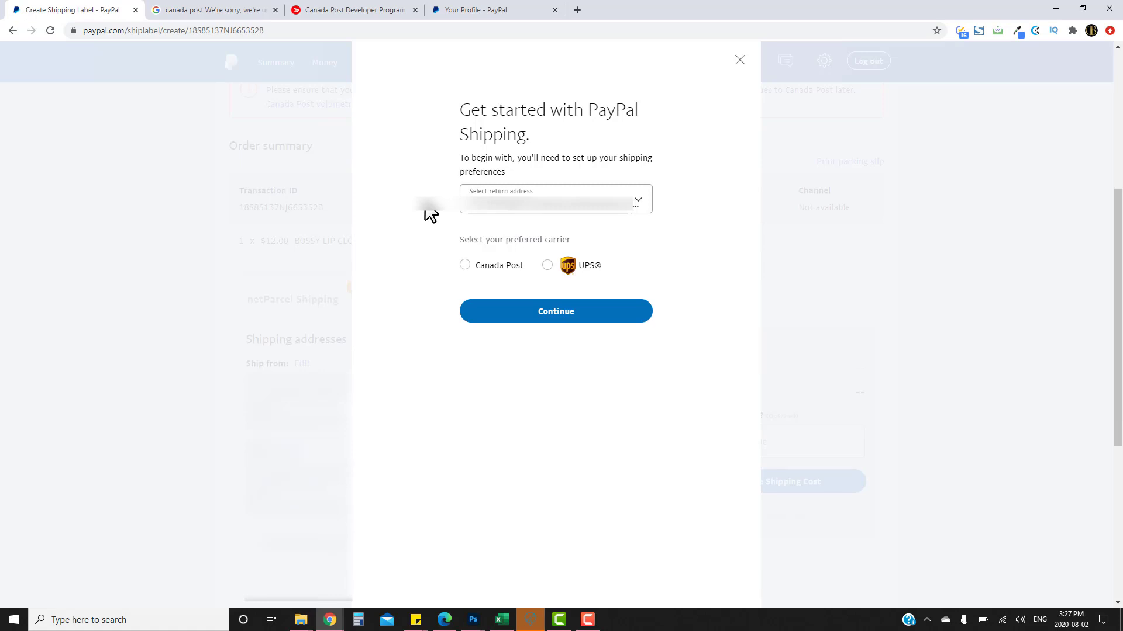
click(465, 265)
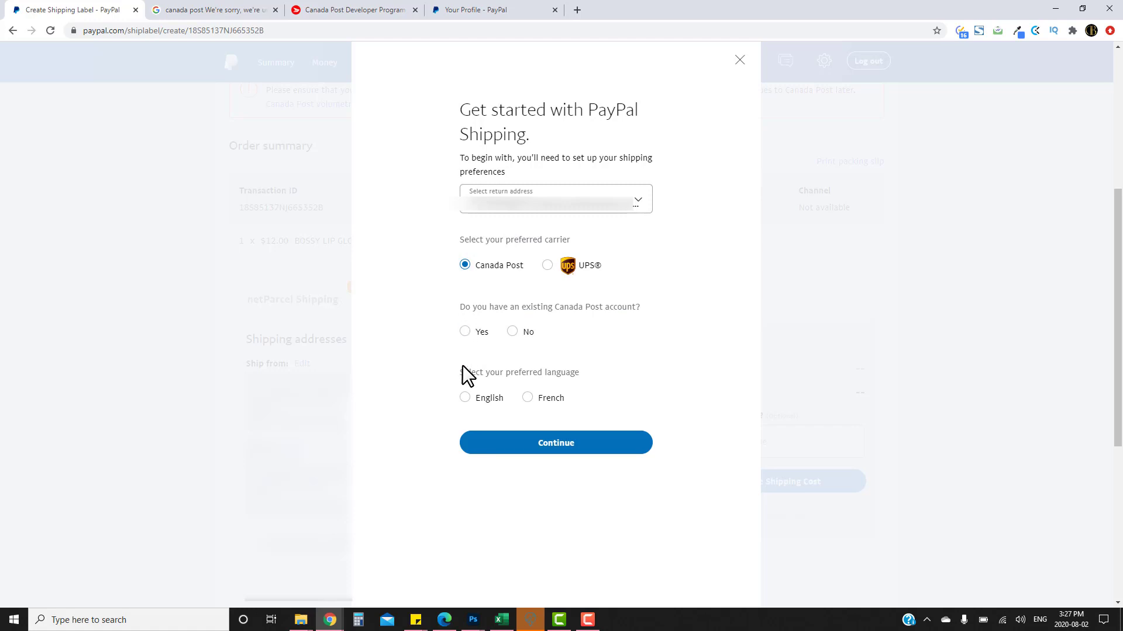
click(471, 398)
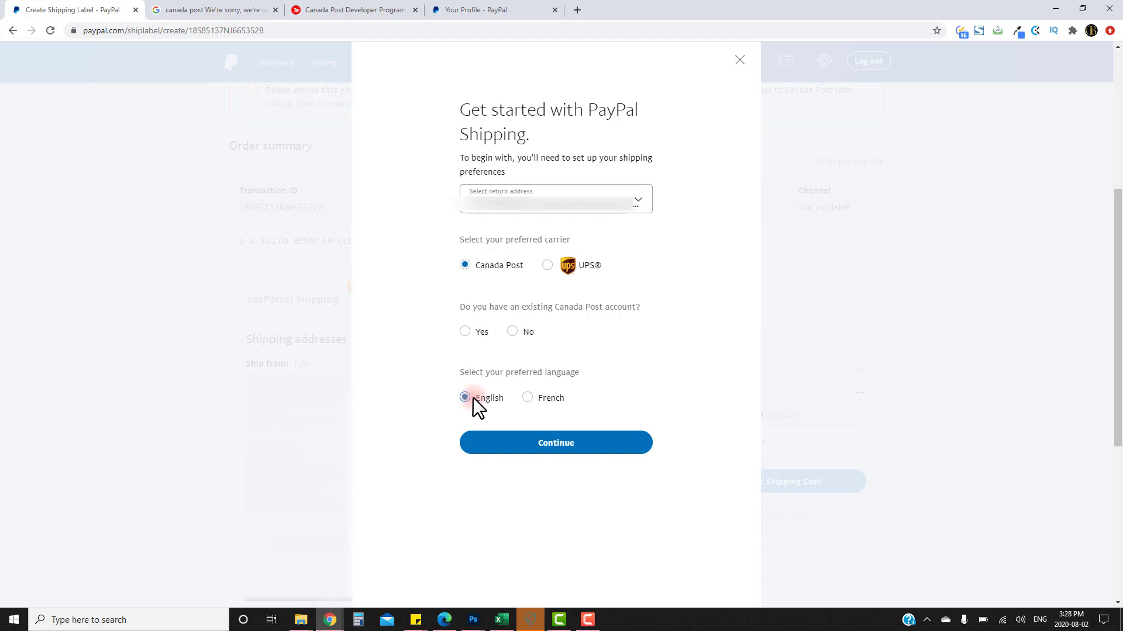
click(512, 332)
click(534, 457)
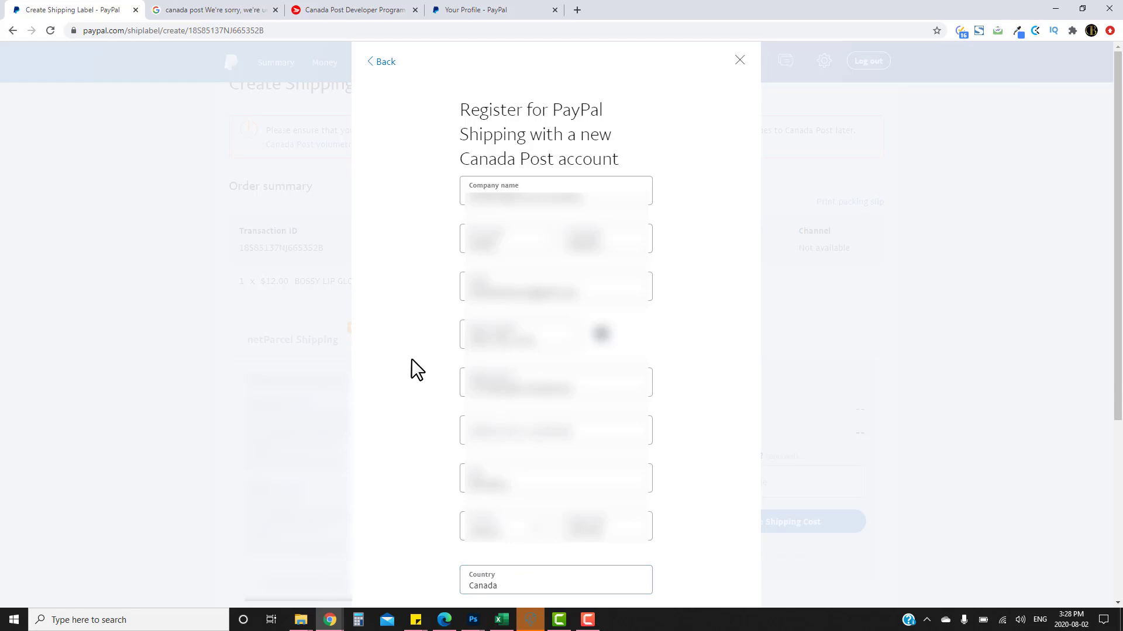
Enter monthly shipment estimates of 10 each for Canada, US and international.
scroll(412, 359, down, 5)
click(618, 399)
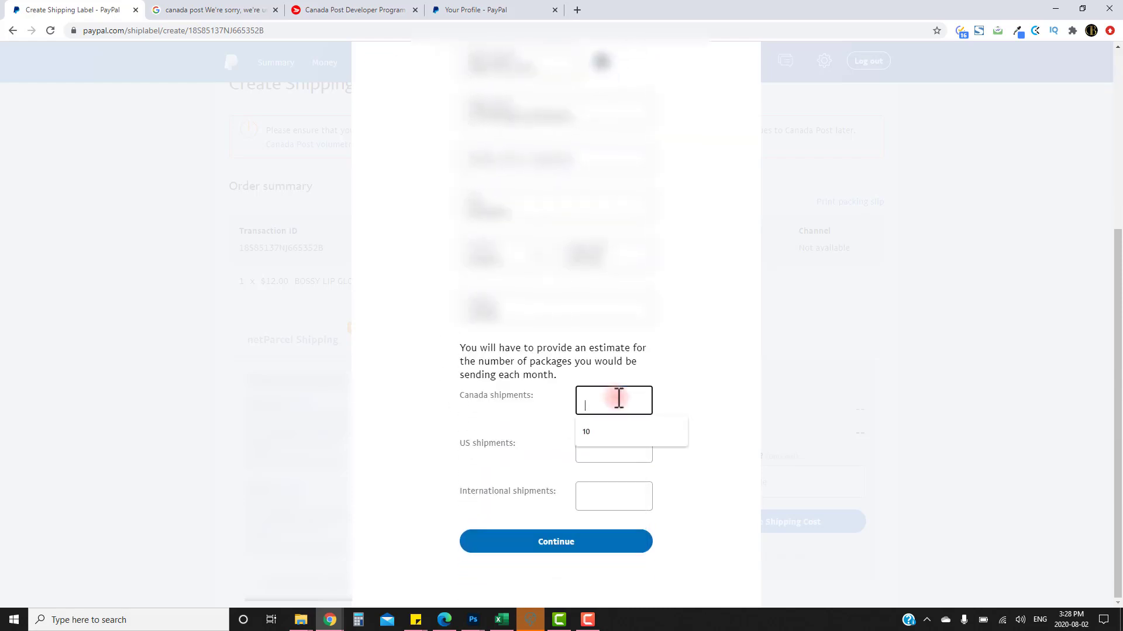
click(609, 429)
click(609, 452)
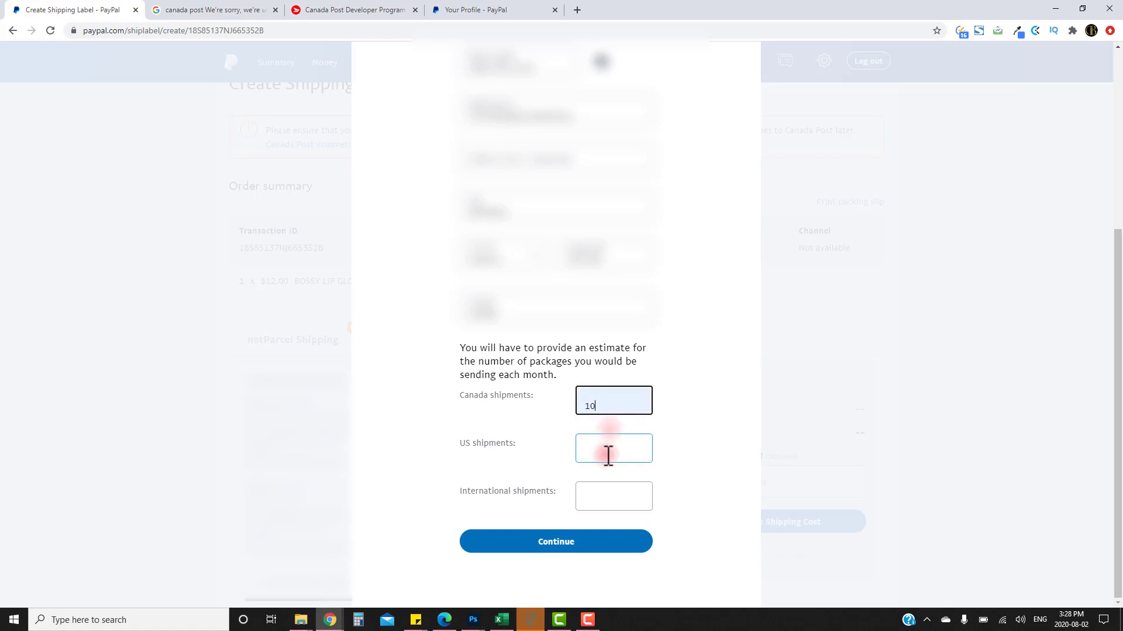
click(604, 483)
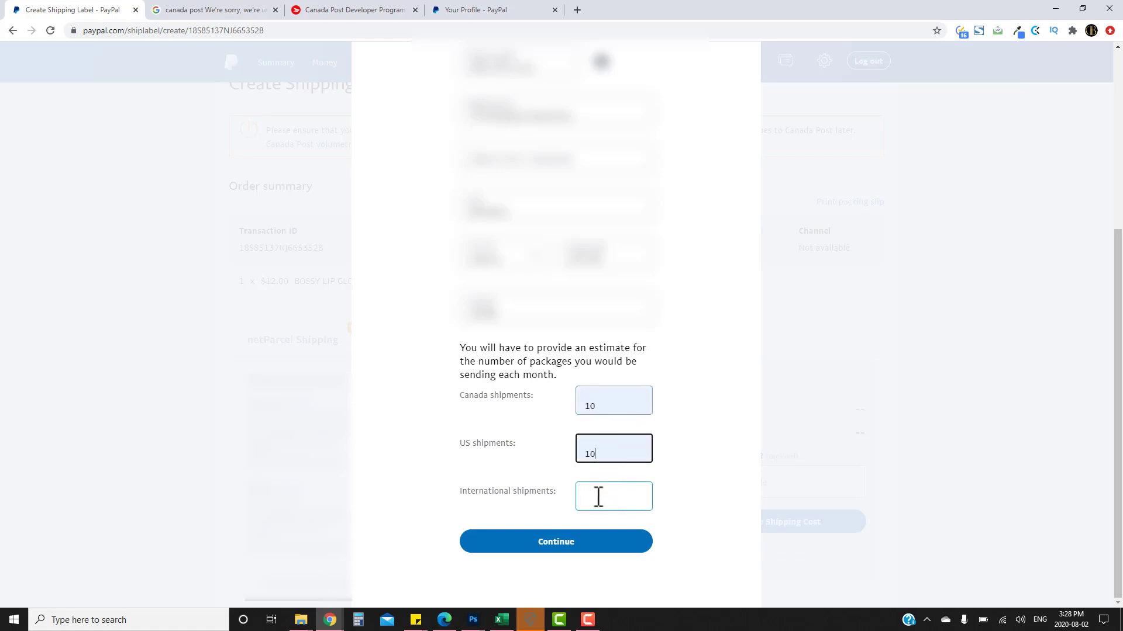
click(600, 504)
click(595, 529)
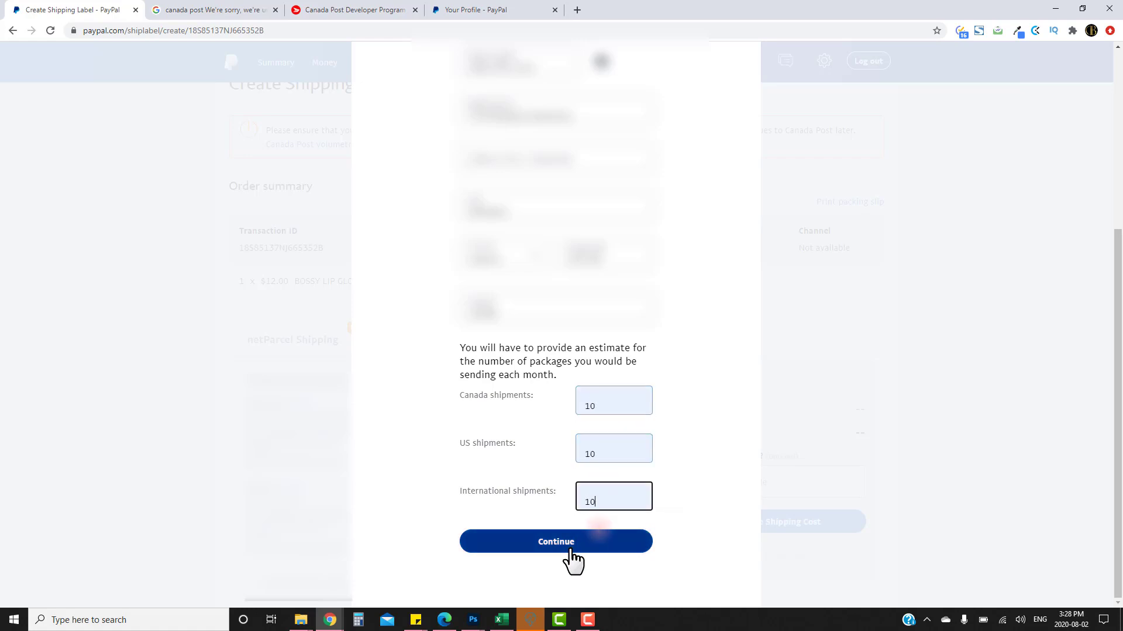
click(569, 549)
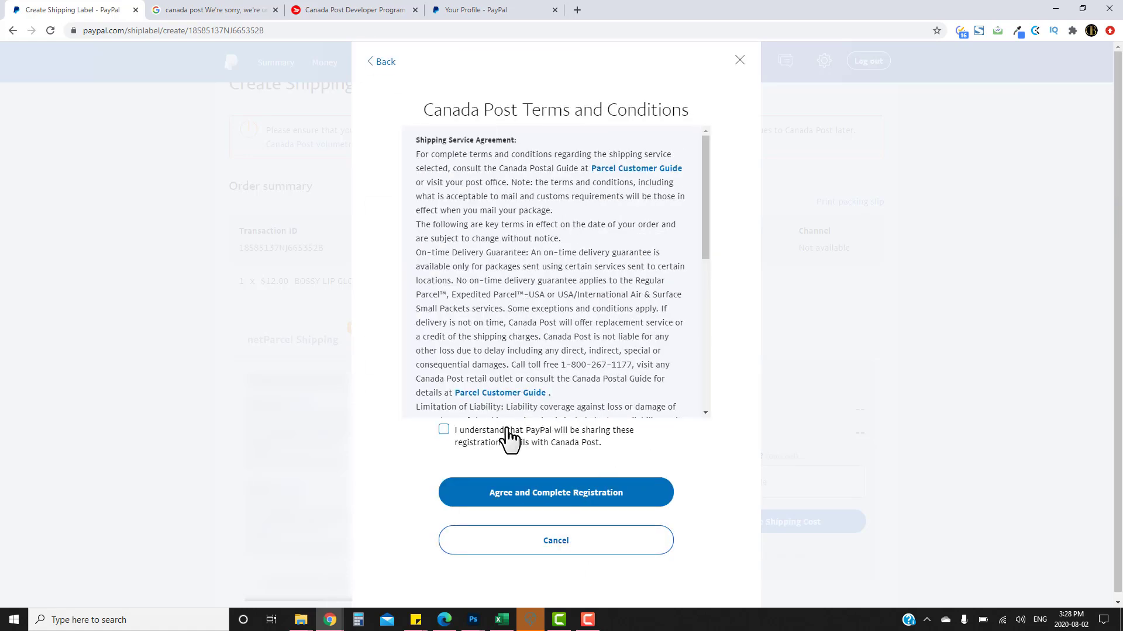
Accept sharing details with Canada Post and complete registration, which returns an error.
click(484, 432)
scroll(571, 296, down, 7)
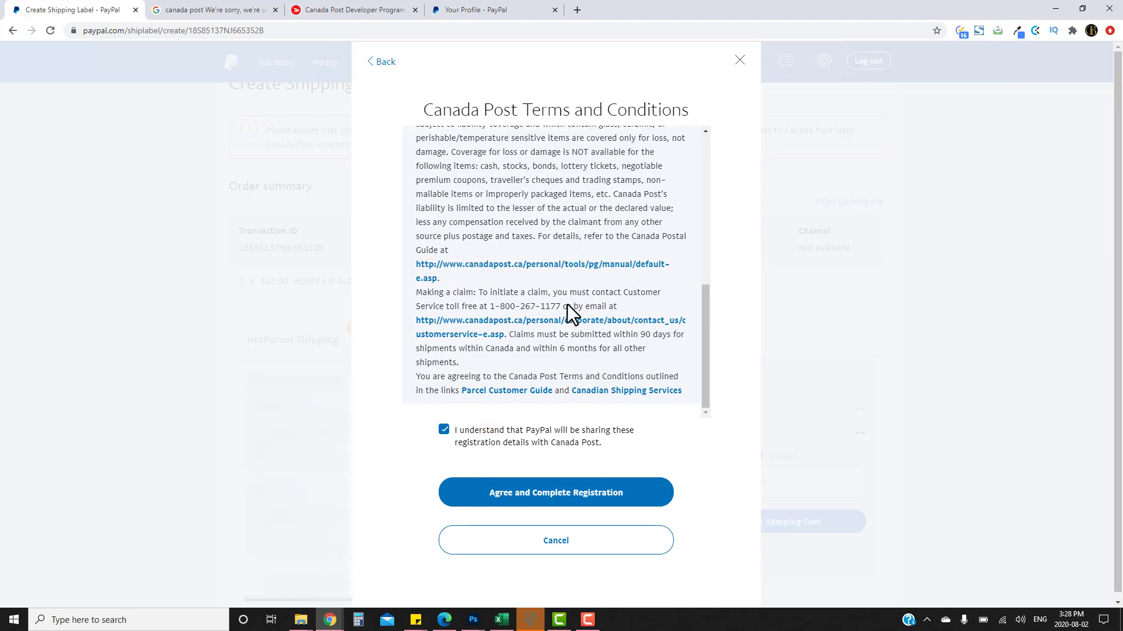
click(560, 504)
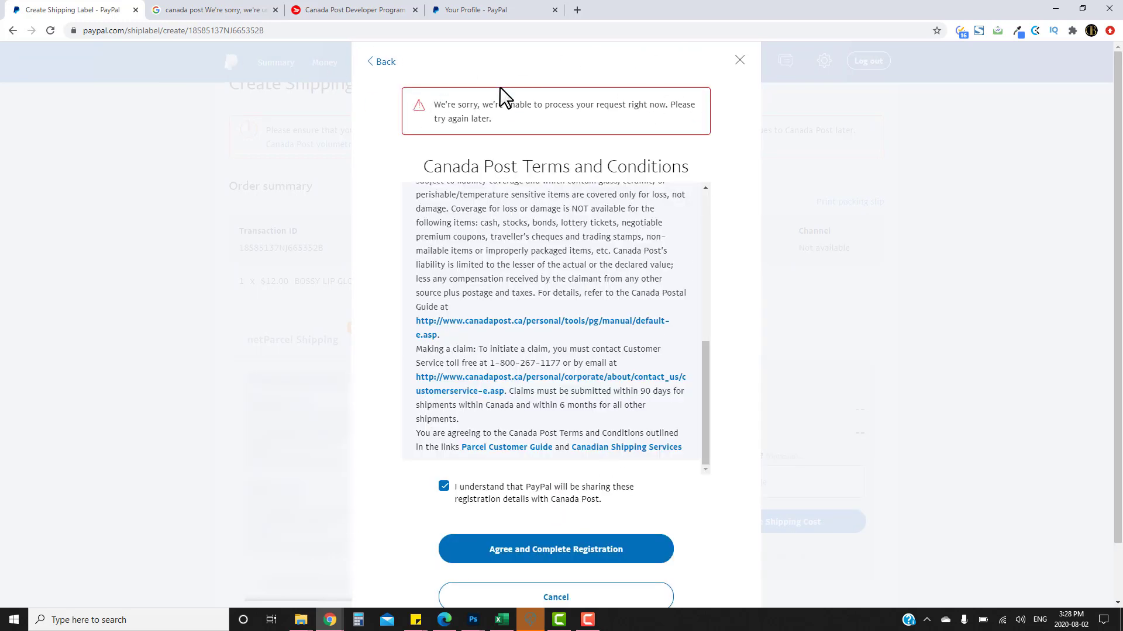
Go back, enter the Canada Post account number and postal code, and complete registration.
click(377, 62)
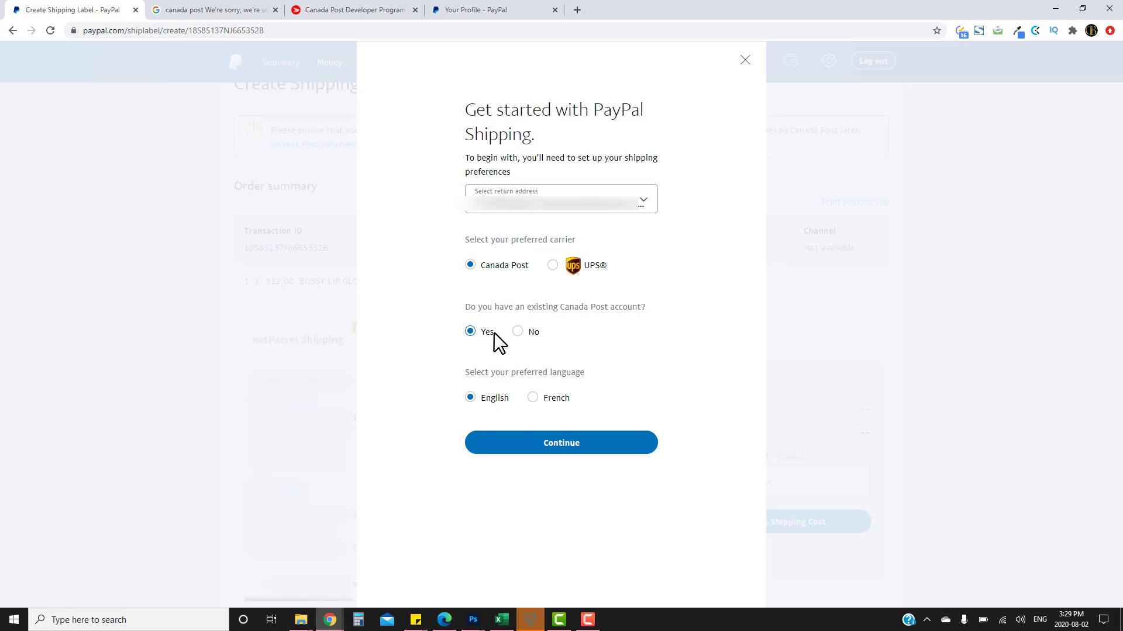
click(515, 445)
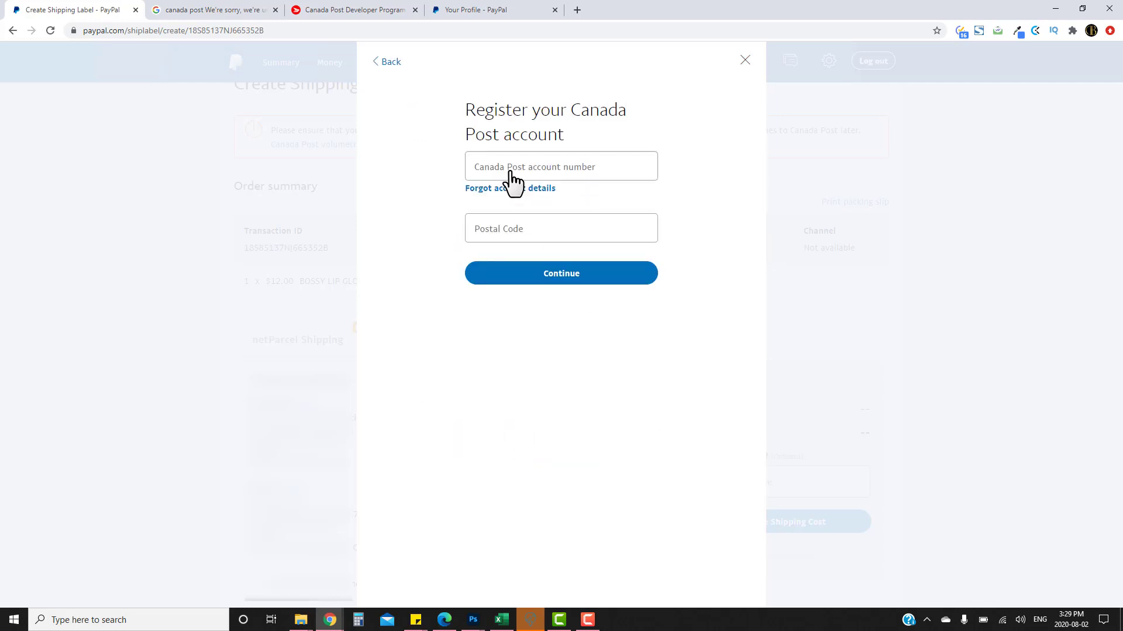
click(513, 175)
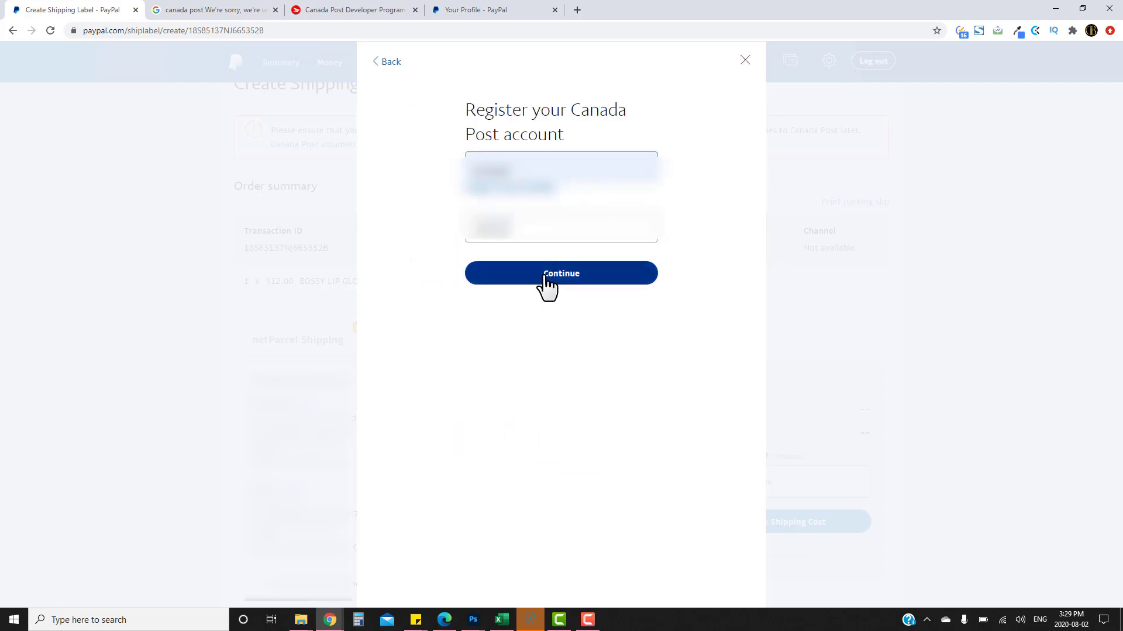
click(545, 277)
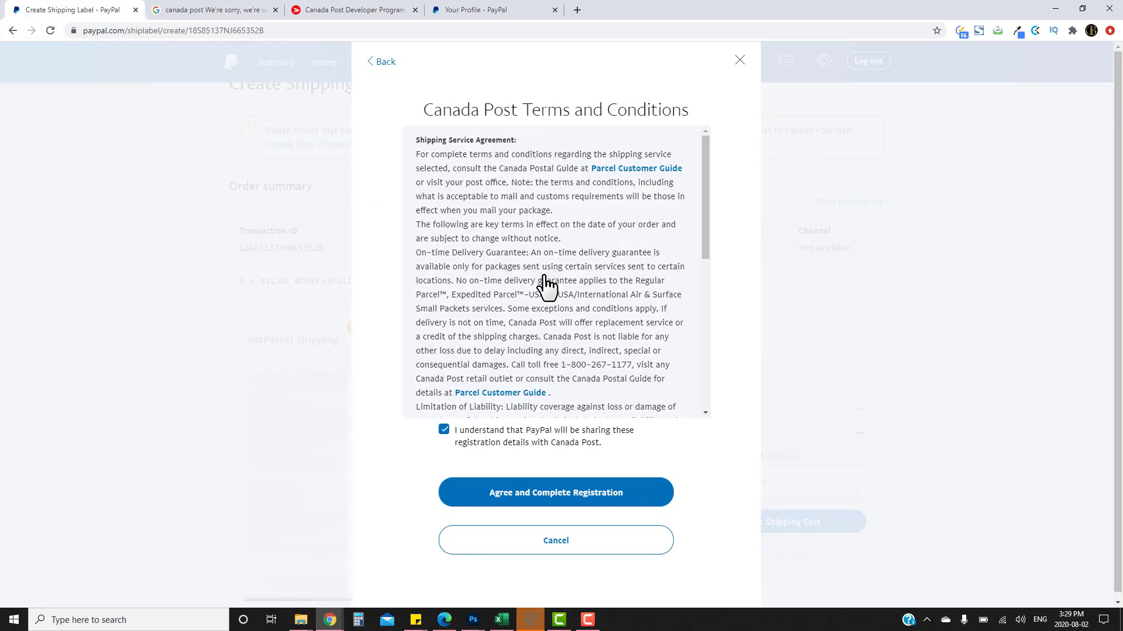
click(570, 499)
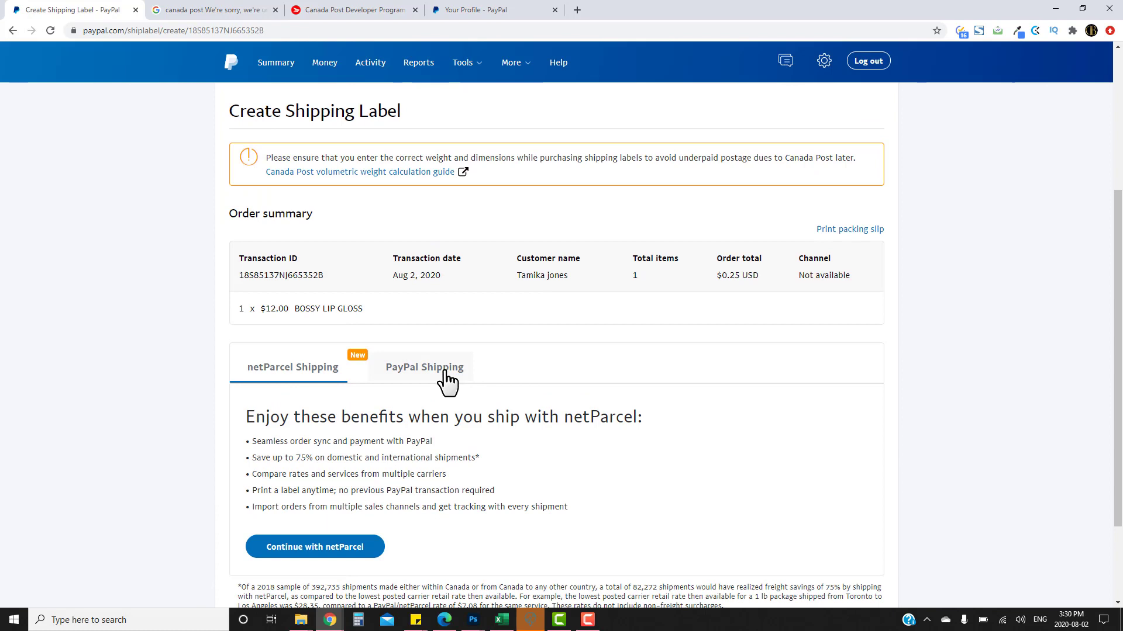
Set the Canada Post service type to Expedited Parcel and edit the ship-to address.
click(445, 374)
scroll(560, 345, down, 3)
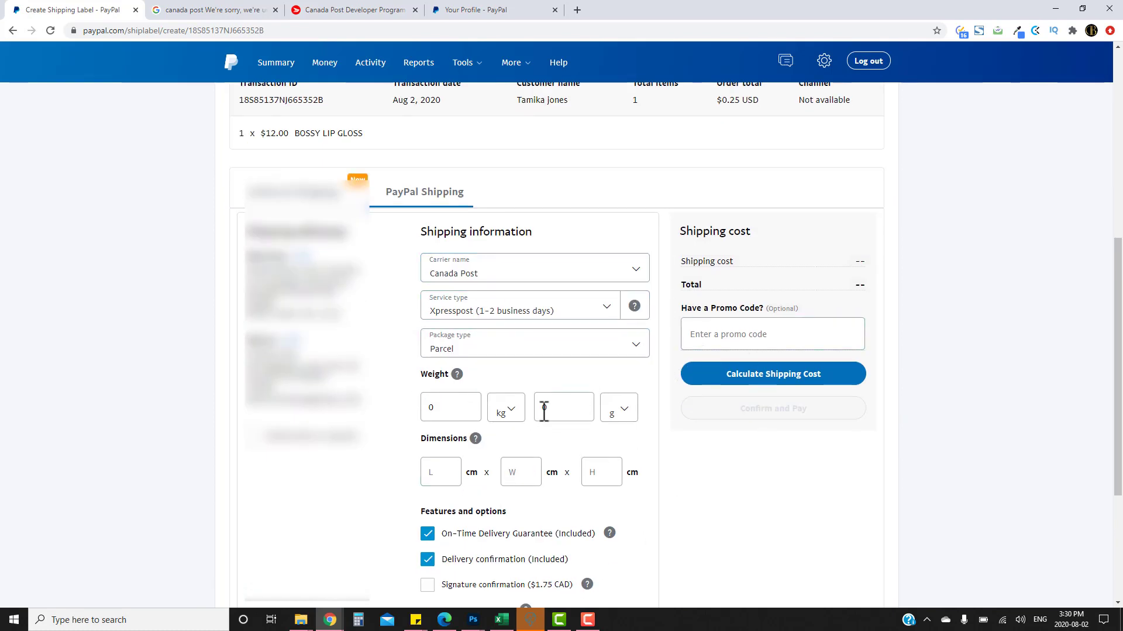
scroll(533, 383, down, 1)
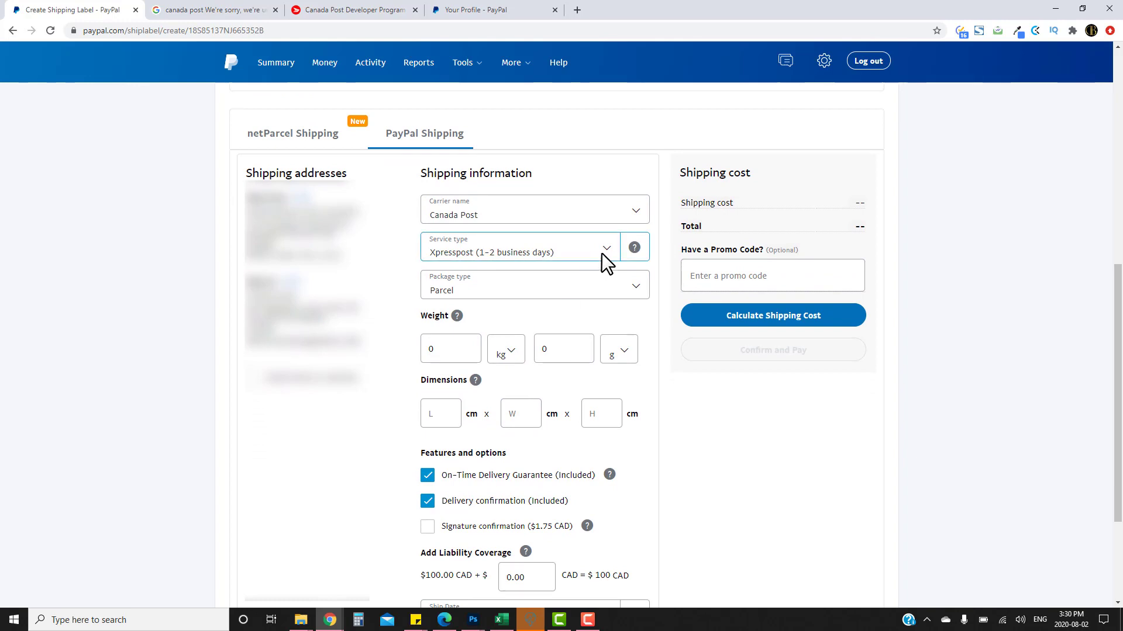
click(602, 254)
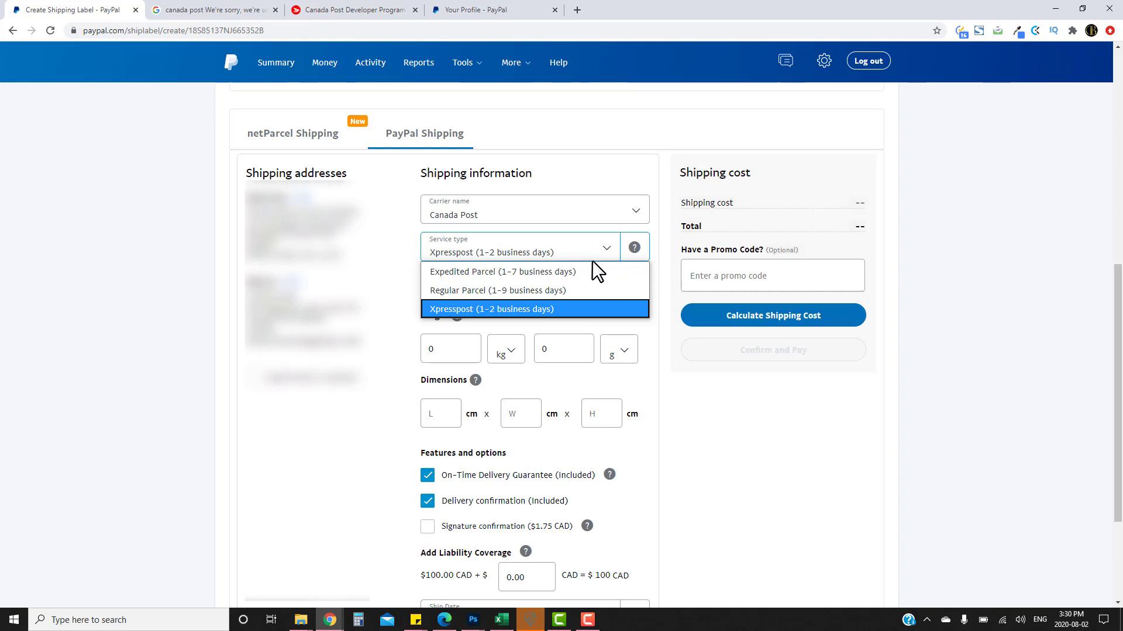
click(524, 290)
click(531, 252)
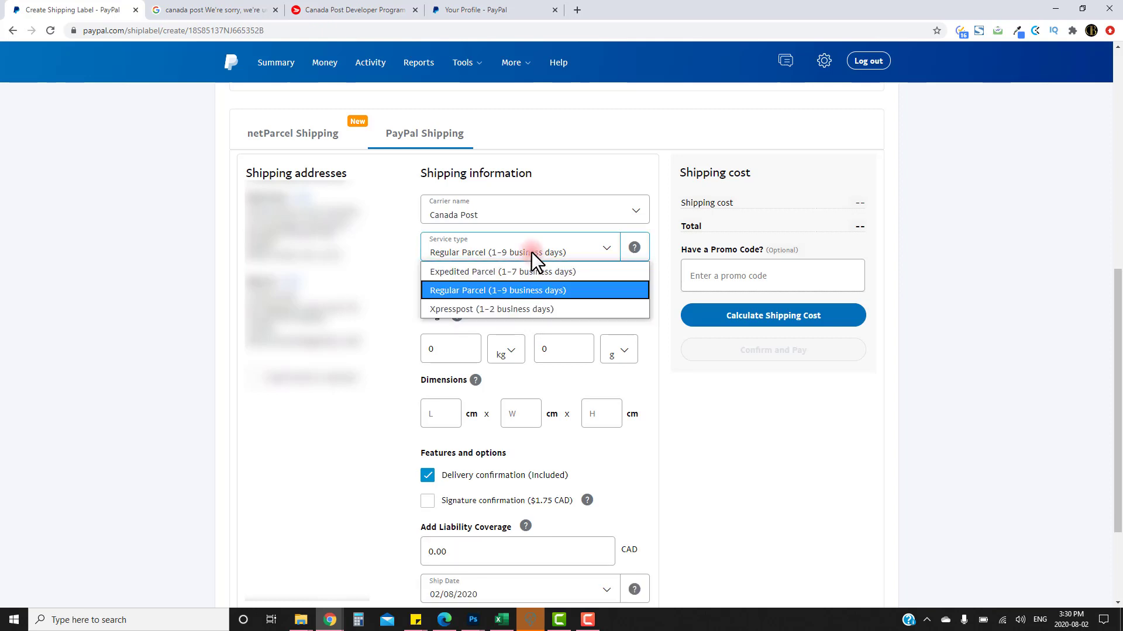
click(531, 272)
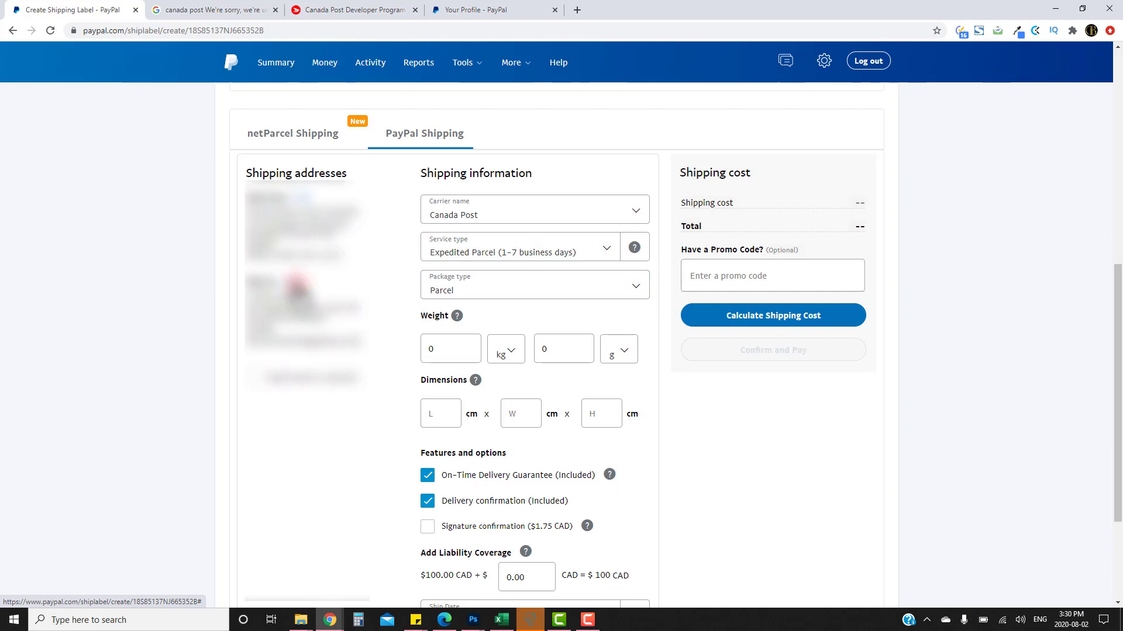
click(298, 286)
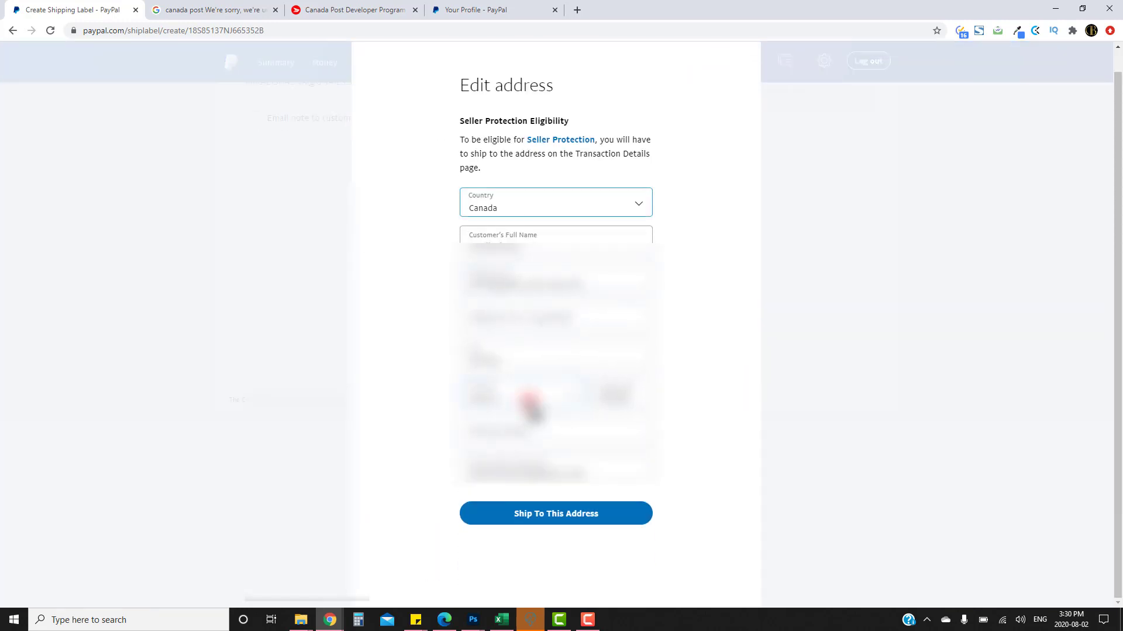
Confirm the ship-to address and keep Xpresspost-USA as the service type.
click(529, 510)
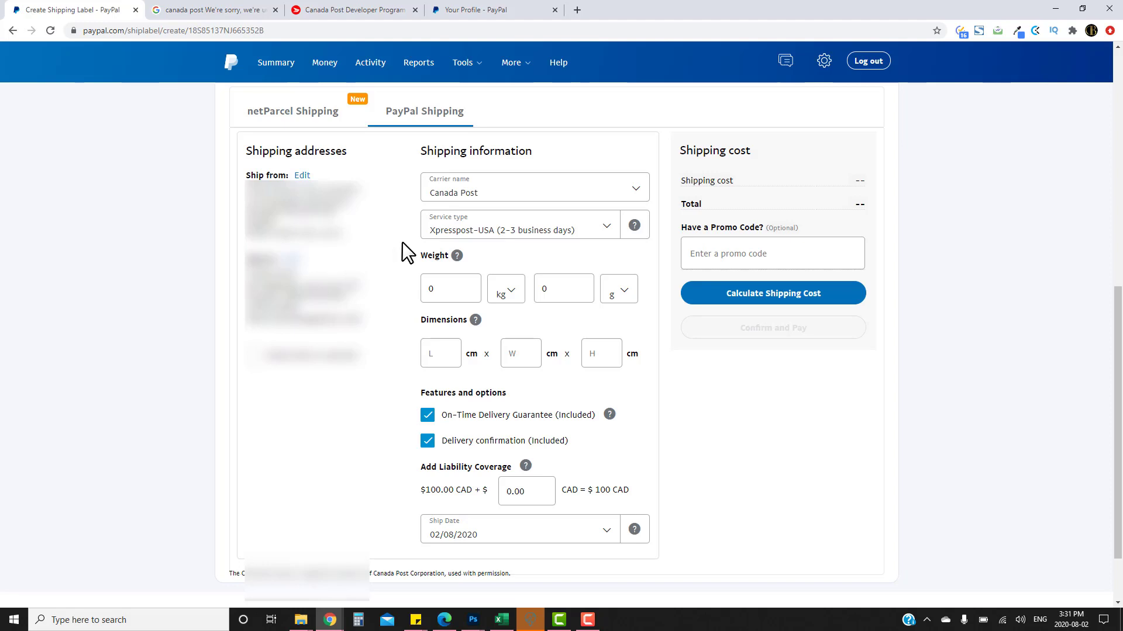
click(558, 229)
click(559, 225)
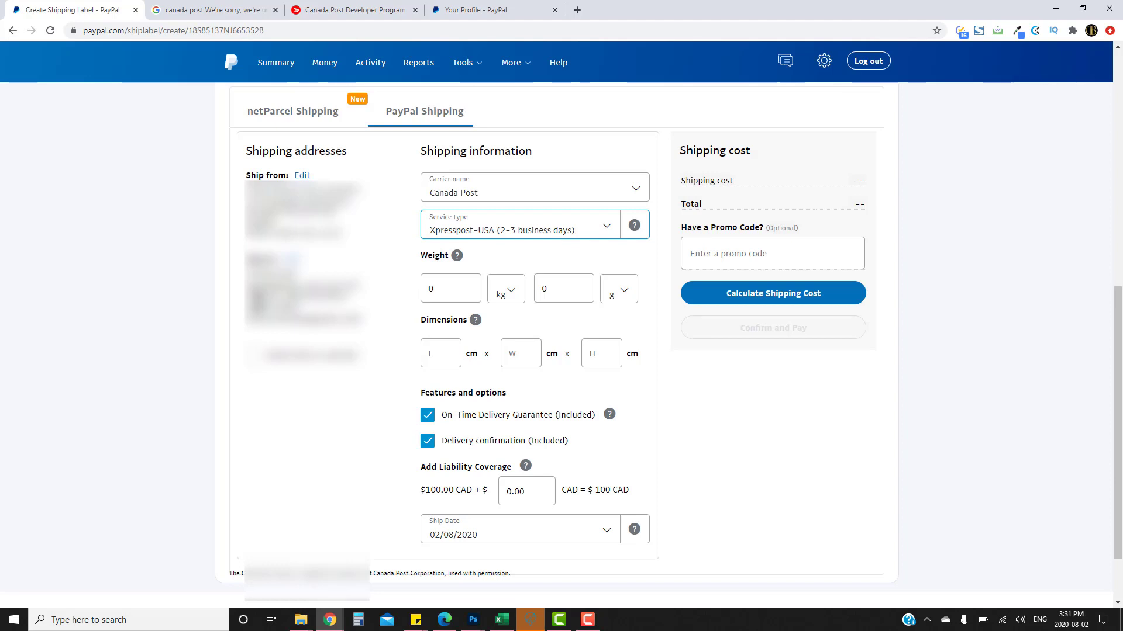
Try USA Air Small Packets and Expedited Parcel-USA, then settle on Tracked Packet USA (4–7 days).
click(595, 231)
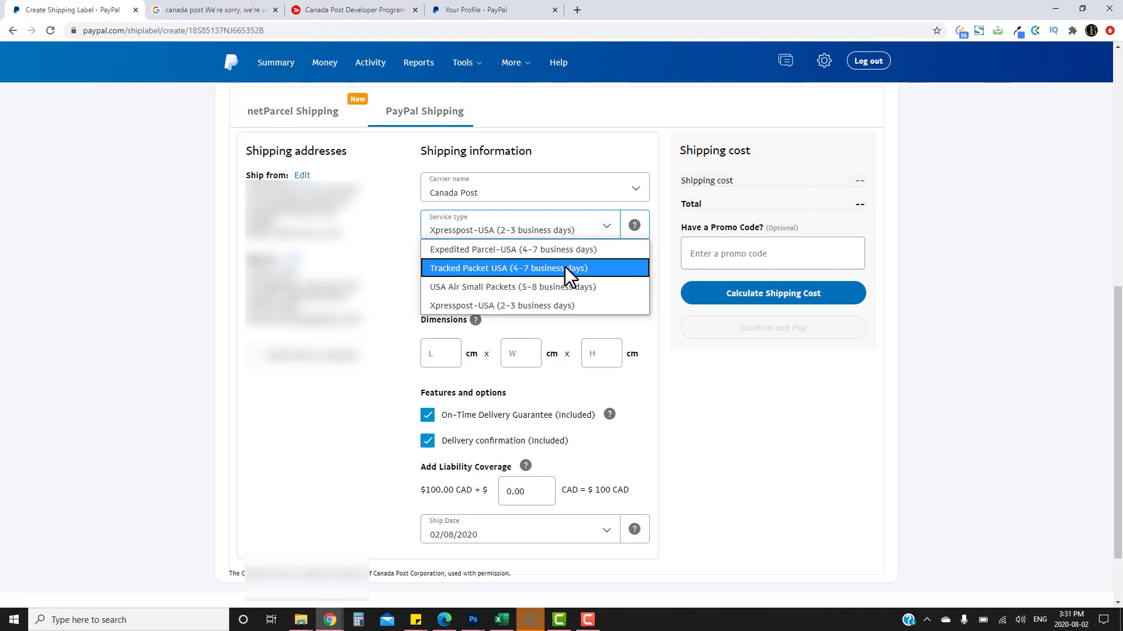
click(538, 288)
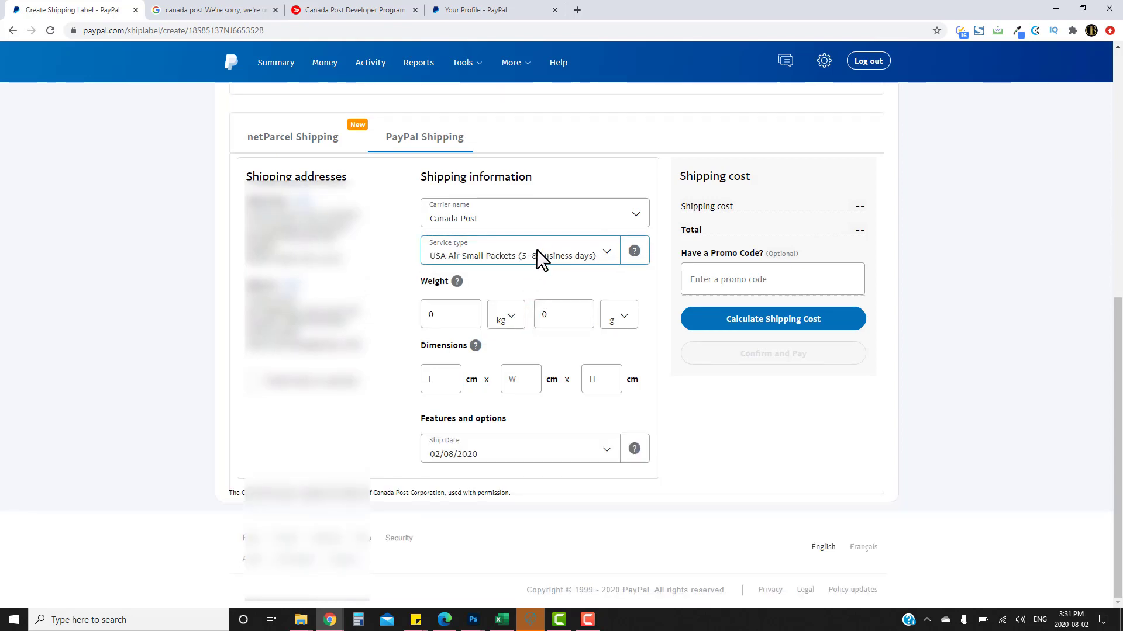
click(535, 251)
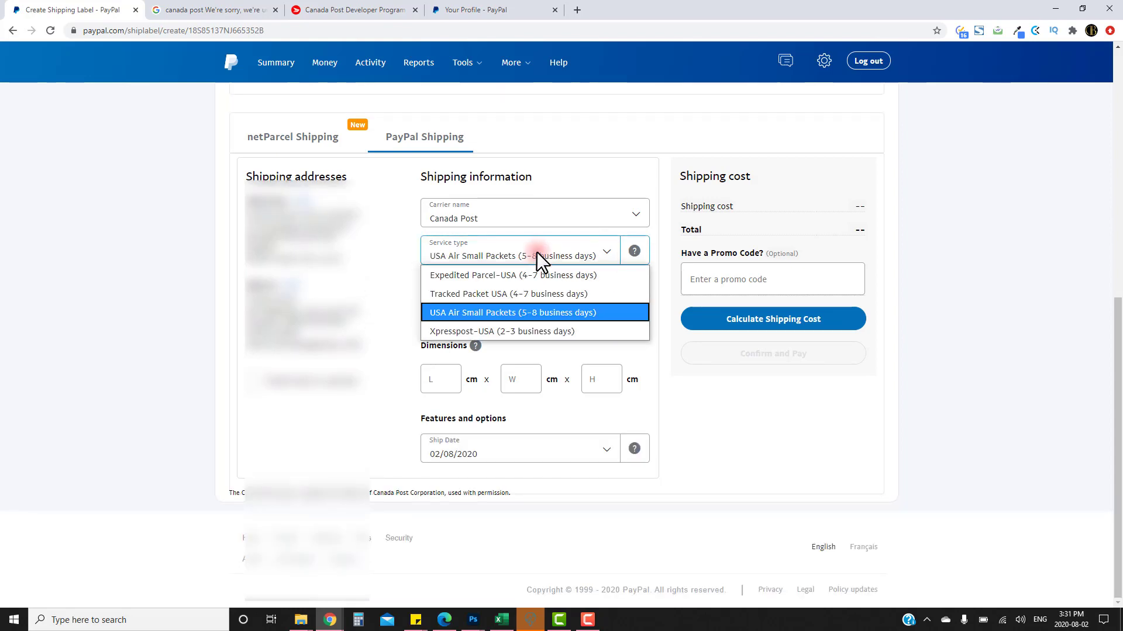
click(507, 296)
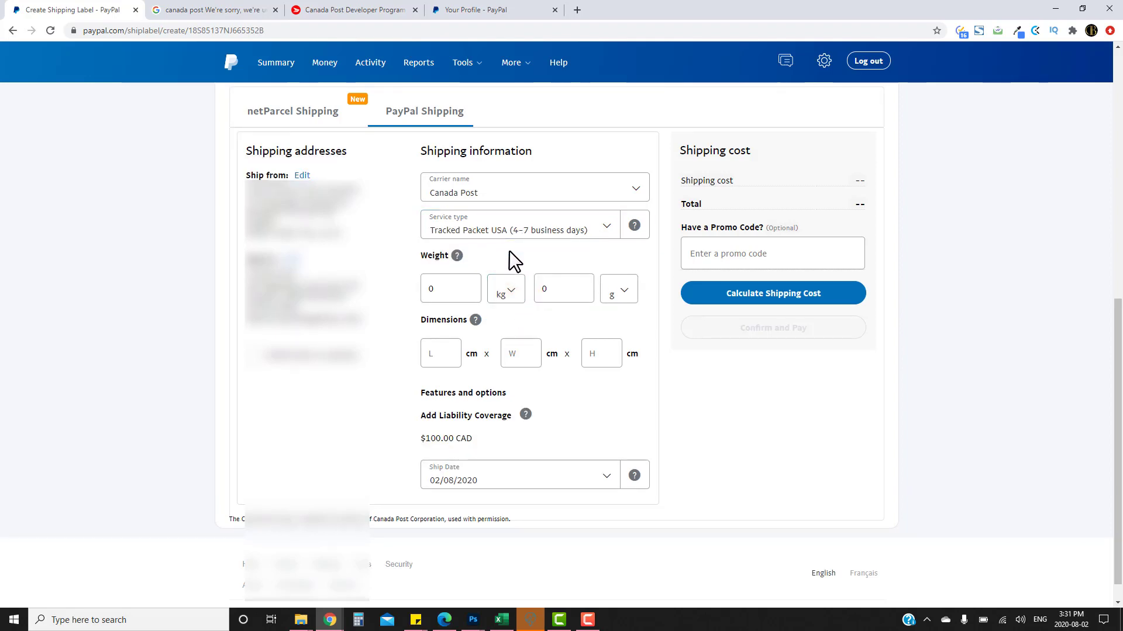
key(Up)
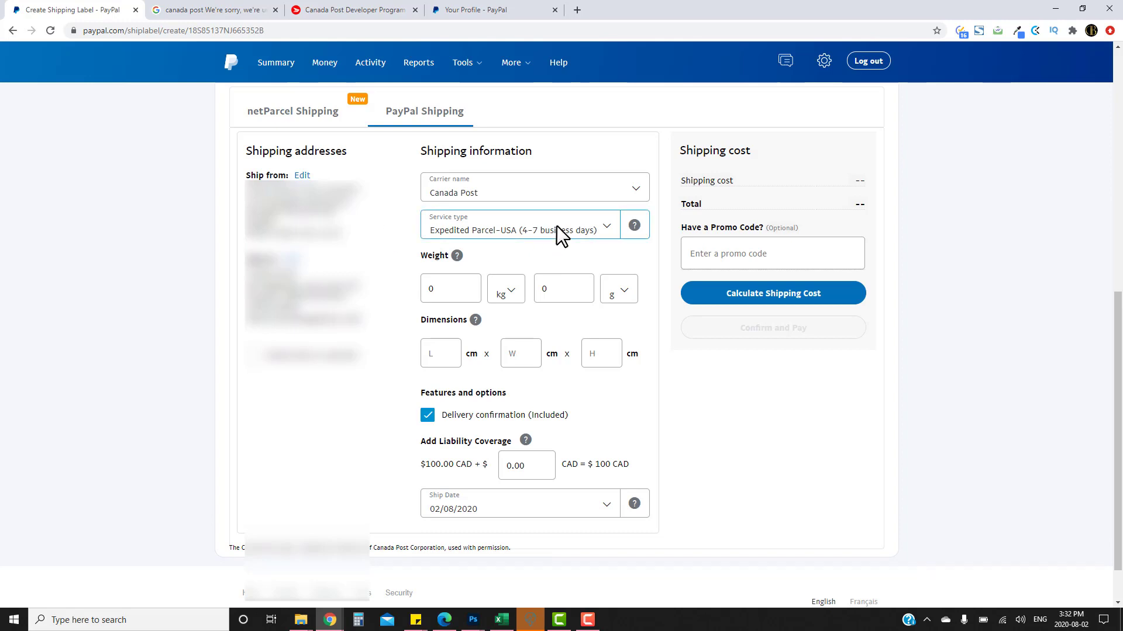
click(556, 226)
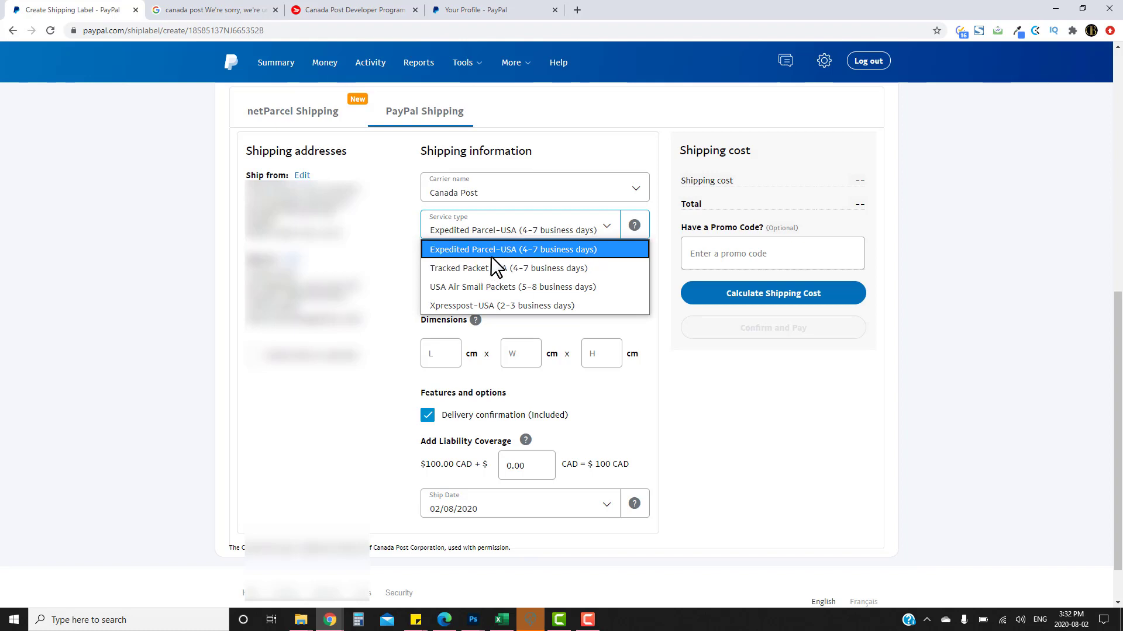
click(462, 269)
click(452, 290)
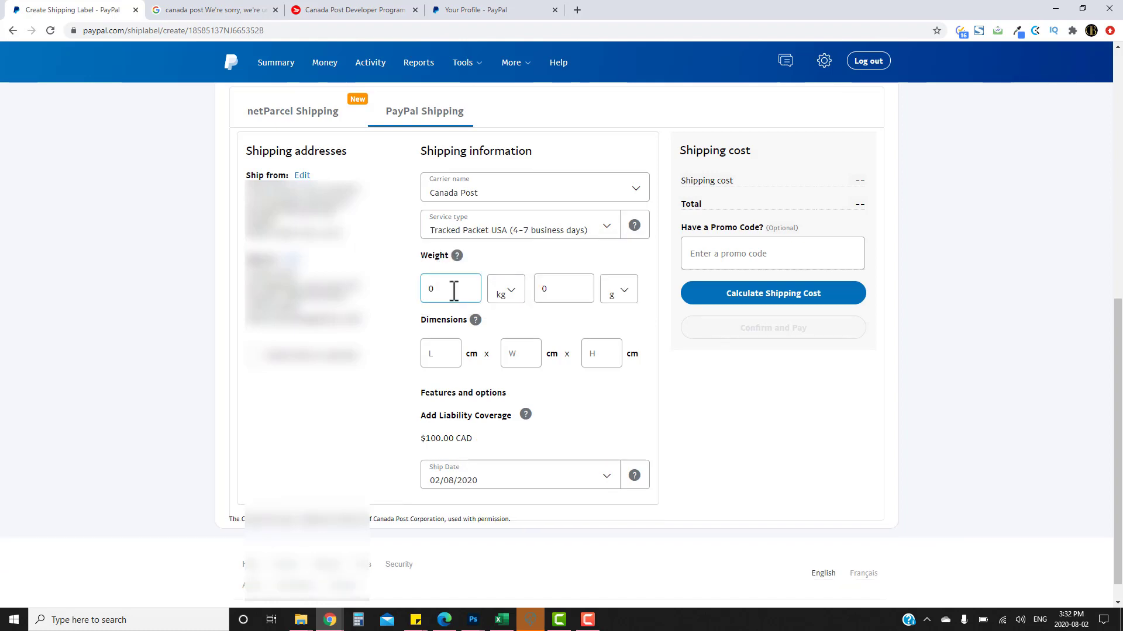
Switch the weight unit to lbs and enter a weight of 0 lbs 10 oz.
click(502, 288)
click(501, 314)
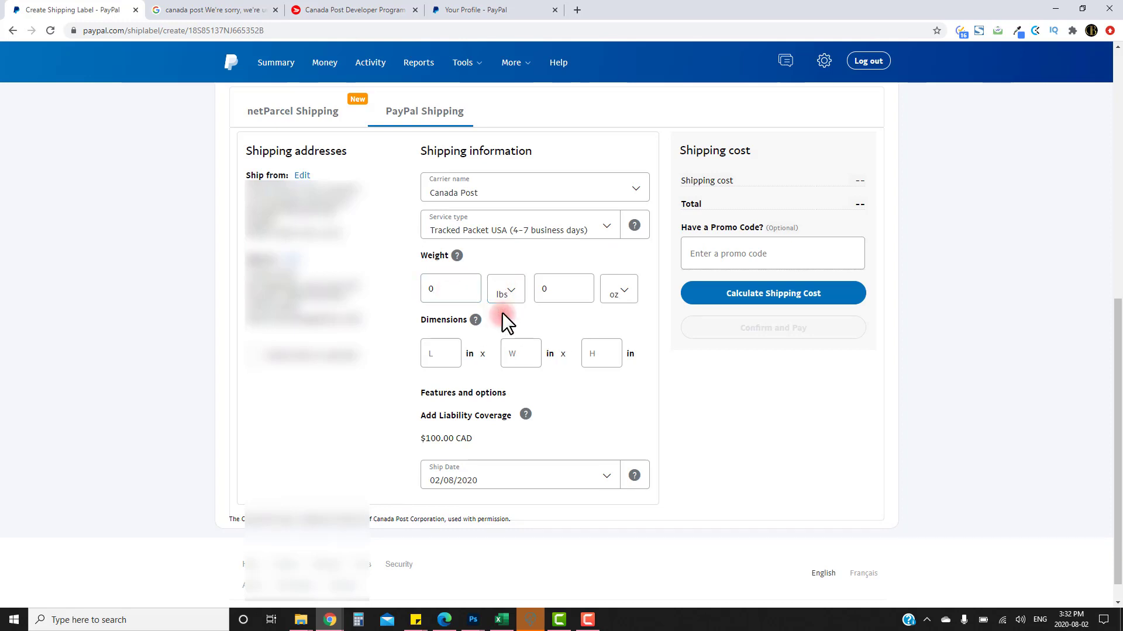
click(440, 288)
double_click(431, 289)
click(431, 289)
double_click(545, 289)
text(10)
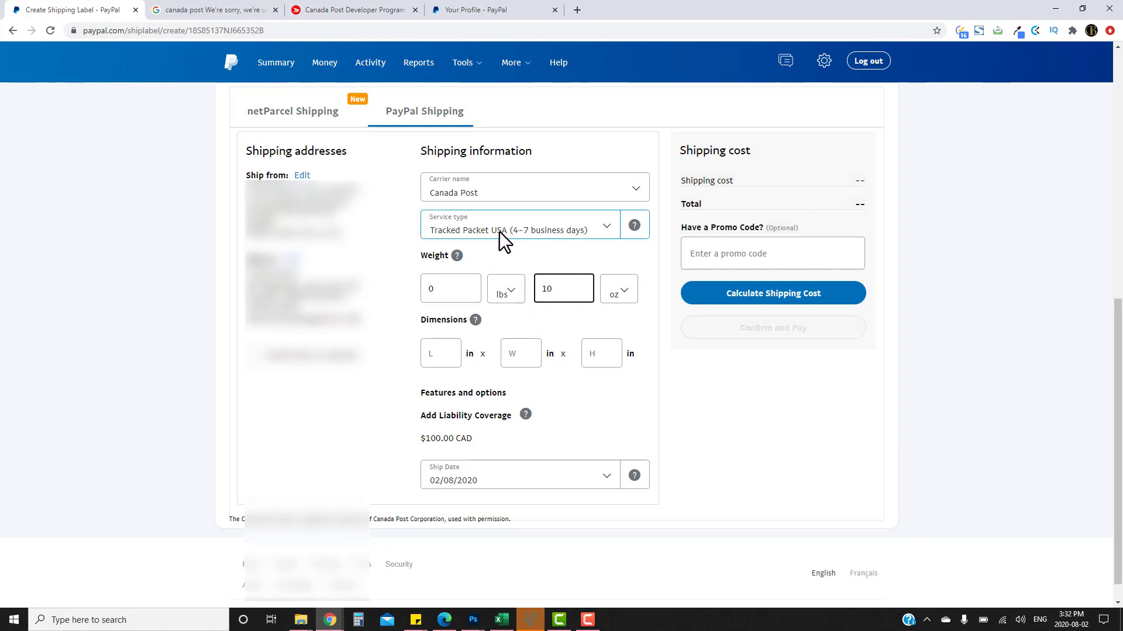
Enter package dimensions of 10 × 7 × 2 inches.
click(443, 353)
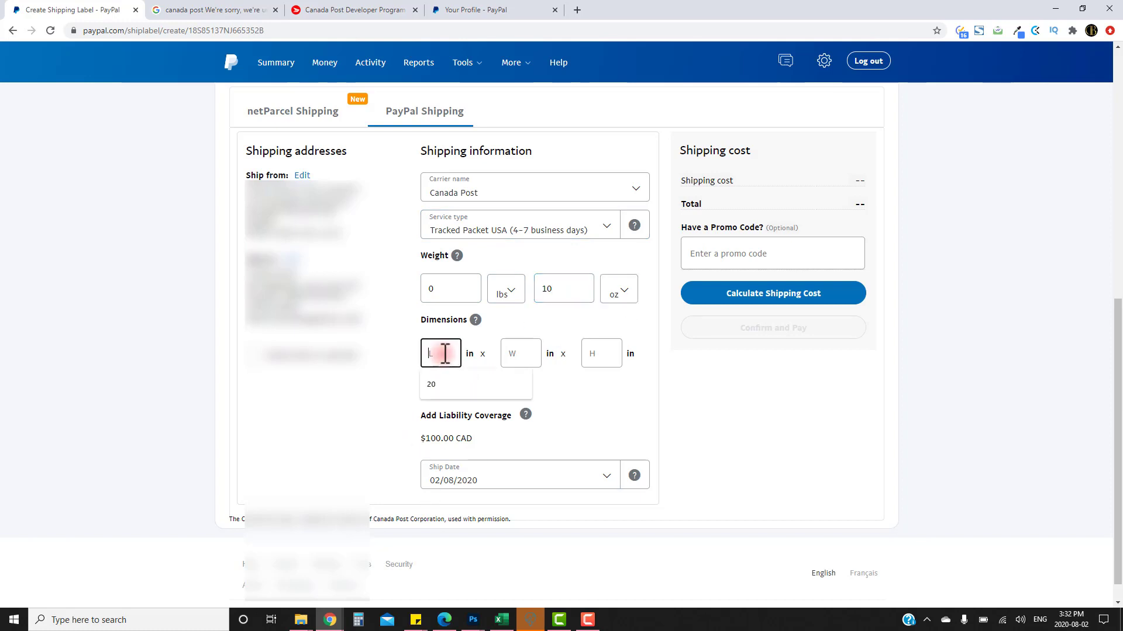
text(10)
click(526, 352)
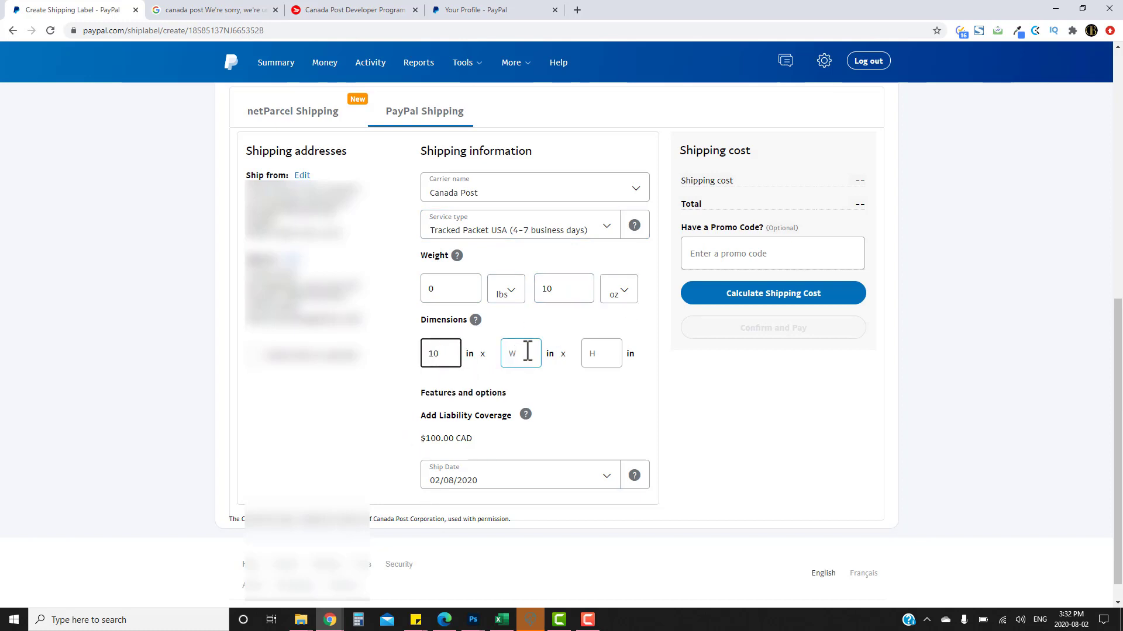
text(7)
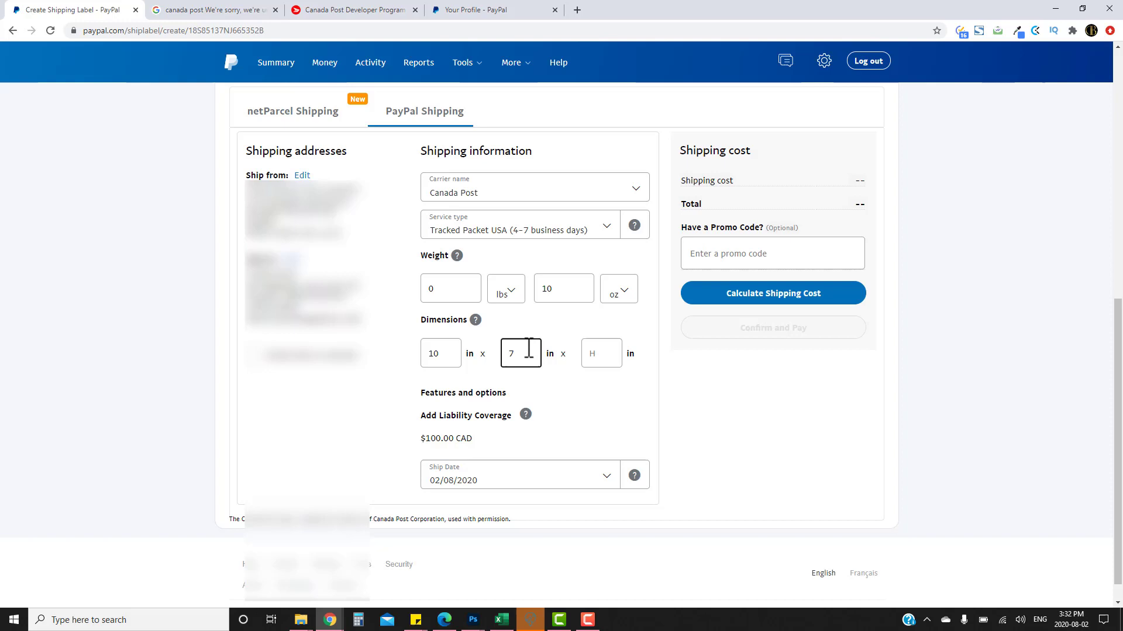
click(596, 353)
text(2)
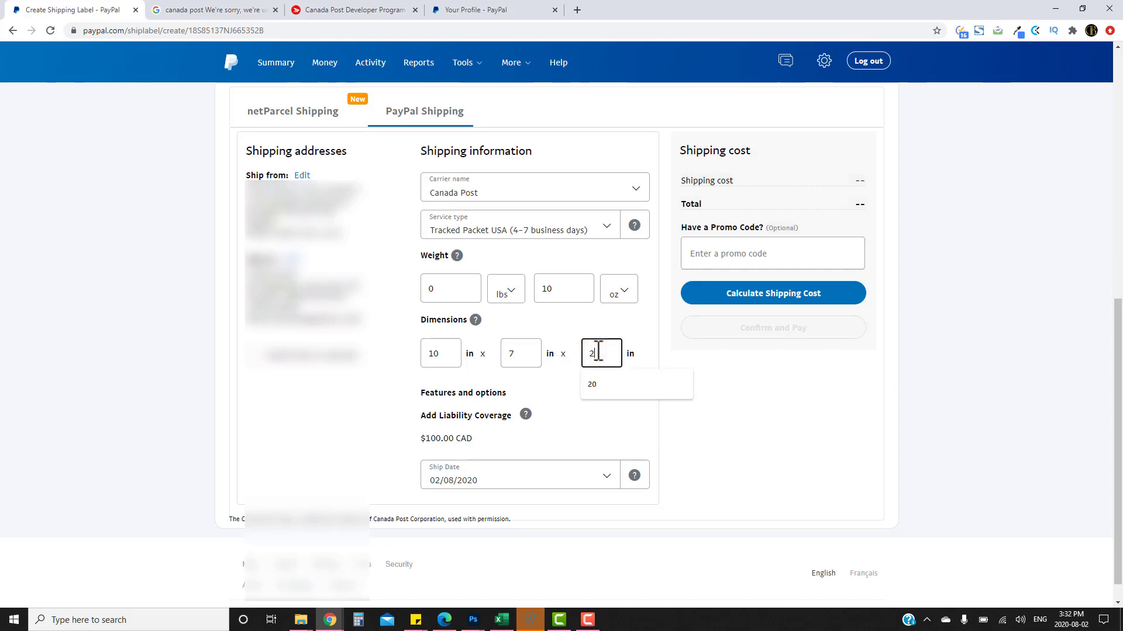
click(552, 393)
scroll(676, 456, up, 2)
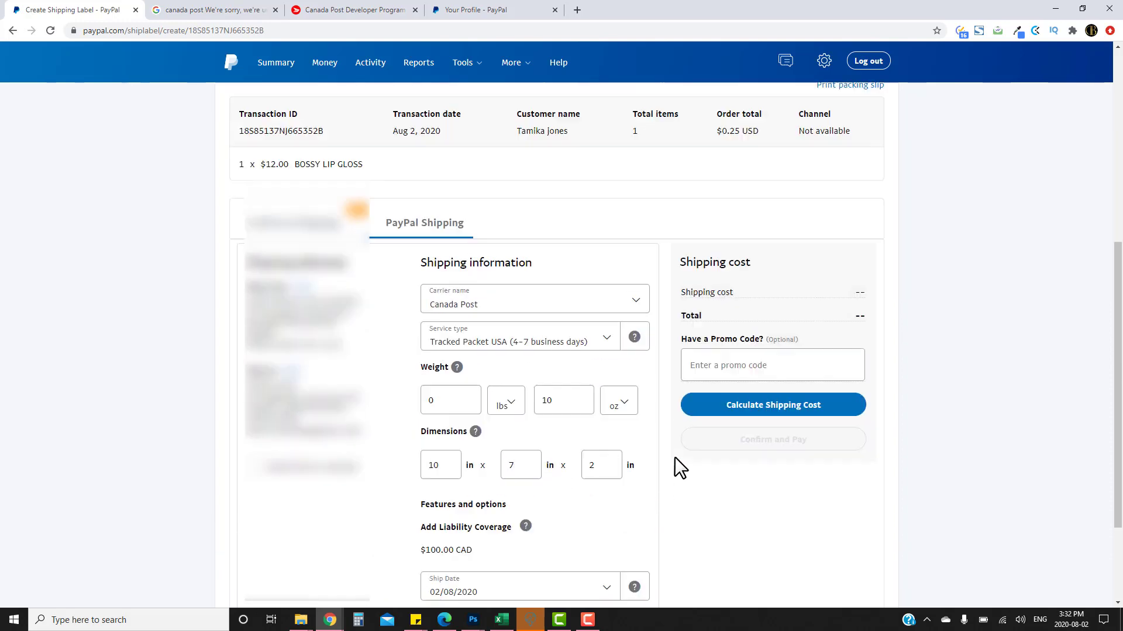
click(722, 416)
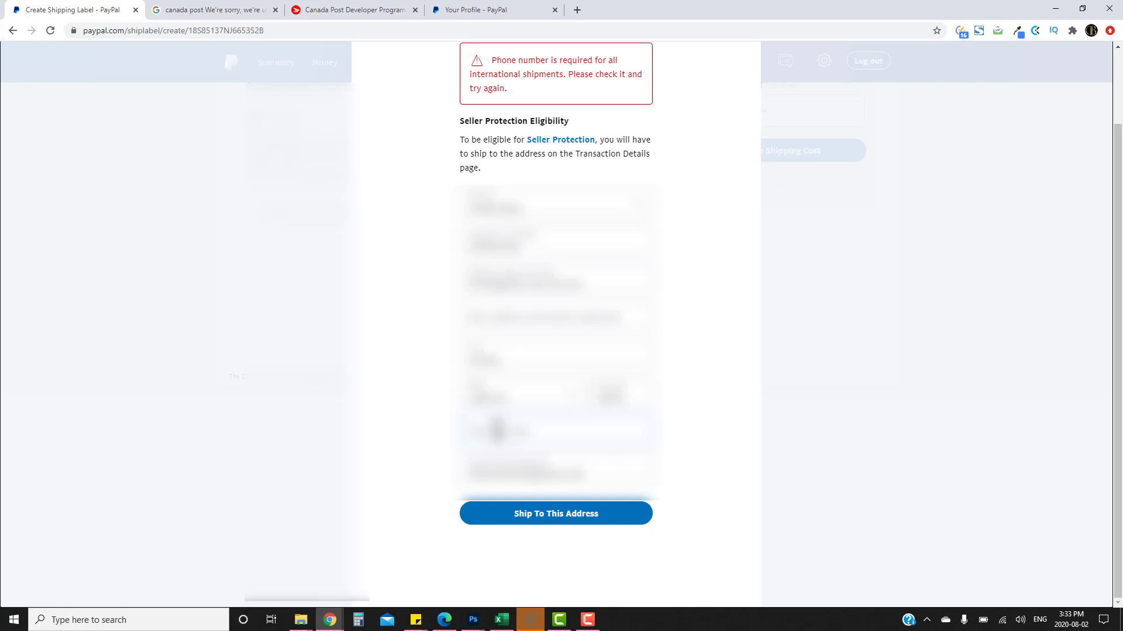
click(525, 514)
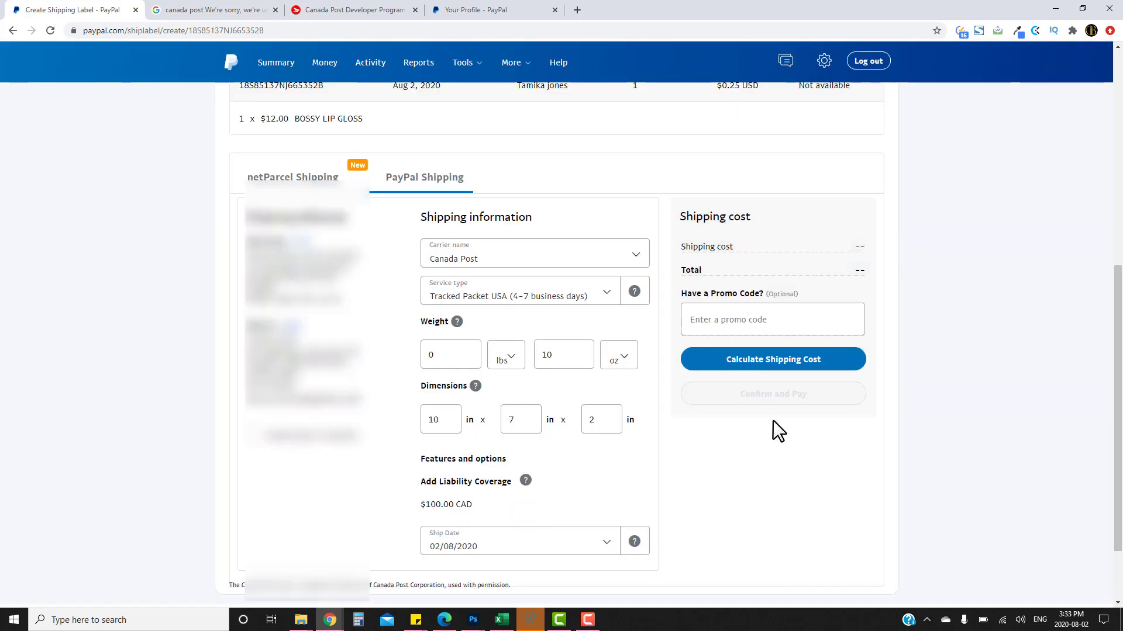
Recalculate the Tracked Packet USA cost and review the $17.06 CAD total, leaving the ounces unchanged.
click(767, 363)
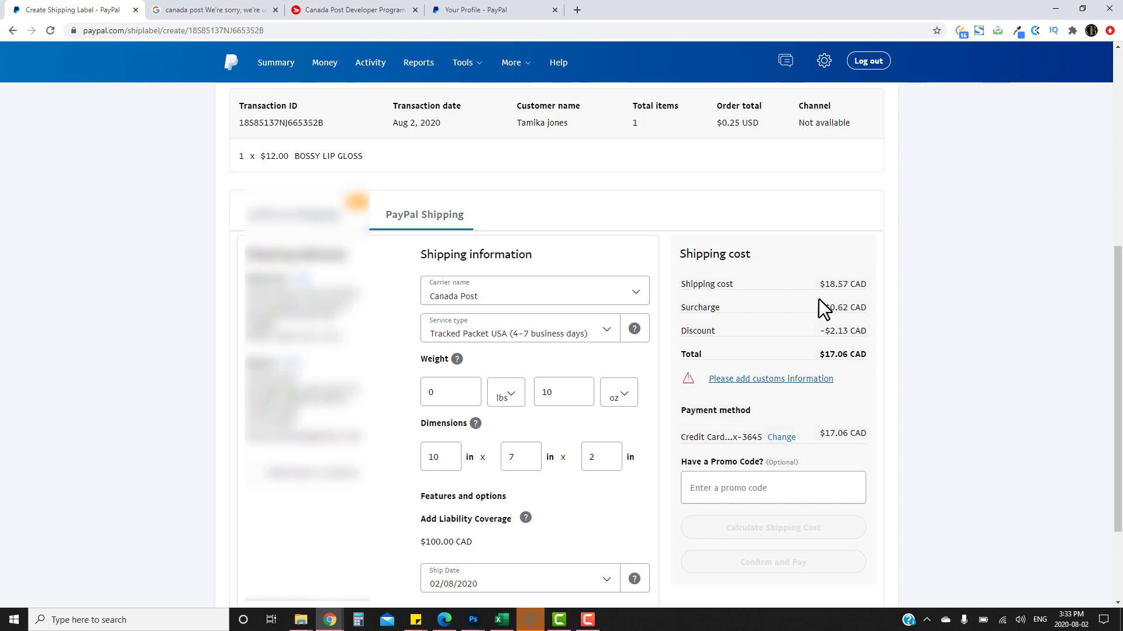
scroll(829, 321, down, 1)
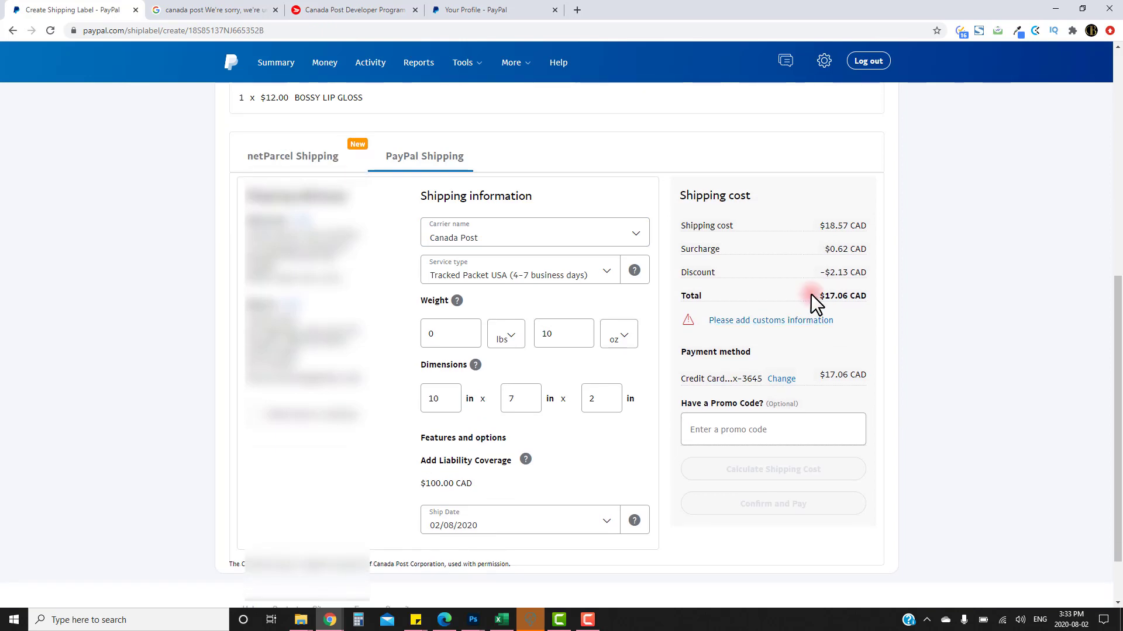
drag(810, 293, 876, 294)
click(872, 293)
click(554, 336)
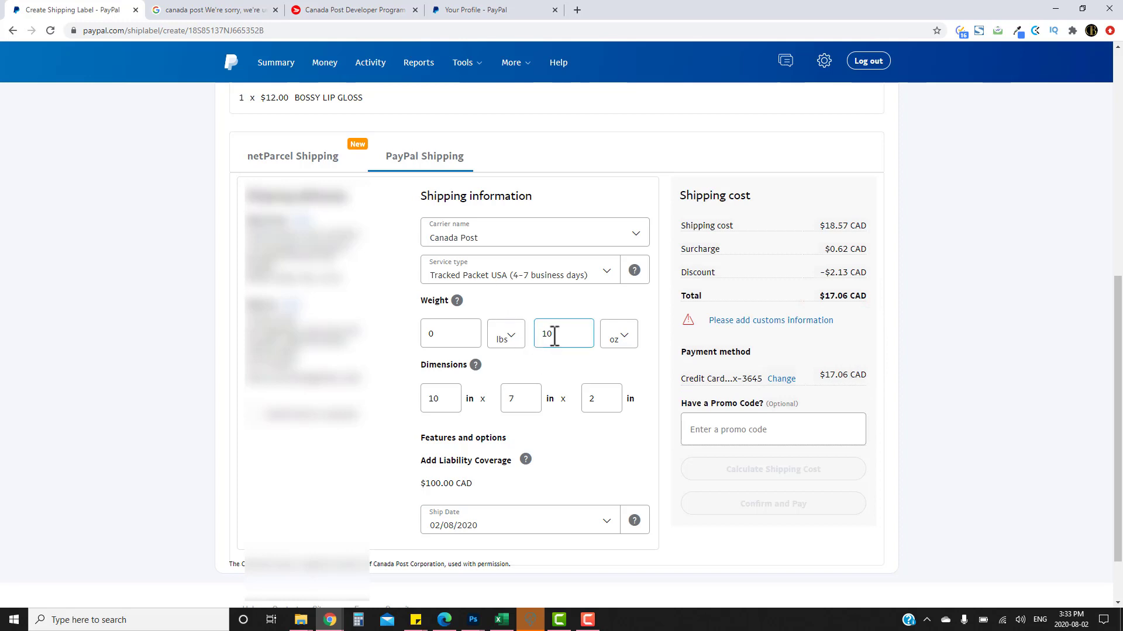
click(549, 356)
Switch the service to Expedited Parcel-USA with weight in lbs and price it at $19.97 CAD.
click(597, 269)
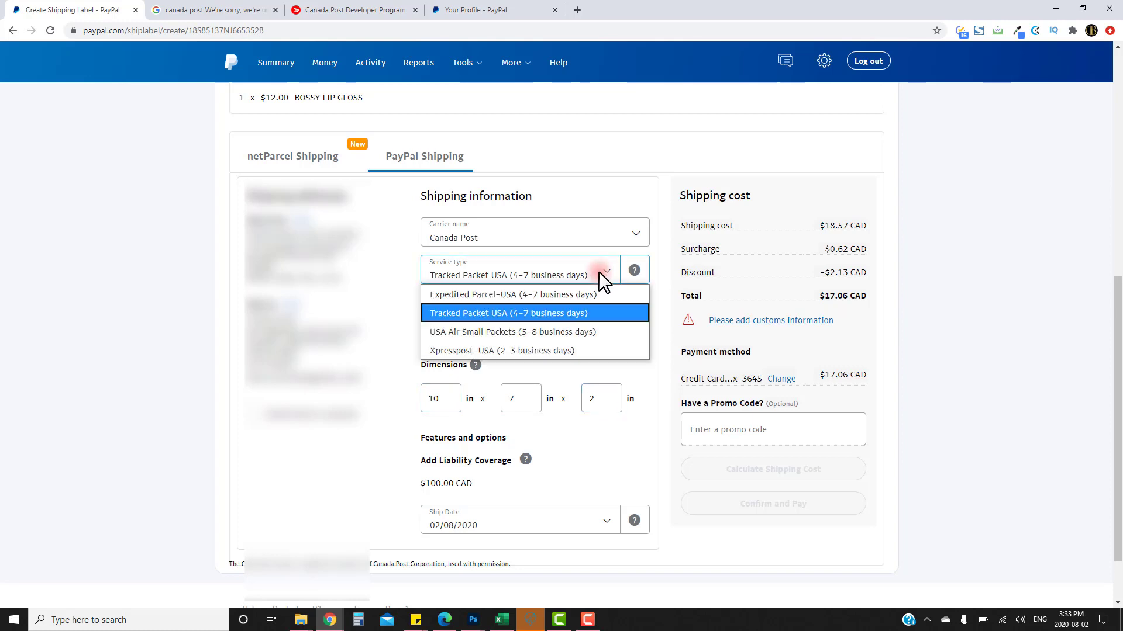
click(582, 290)
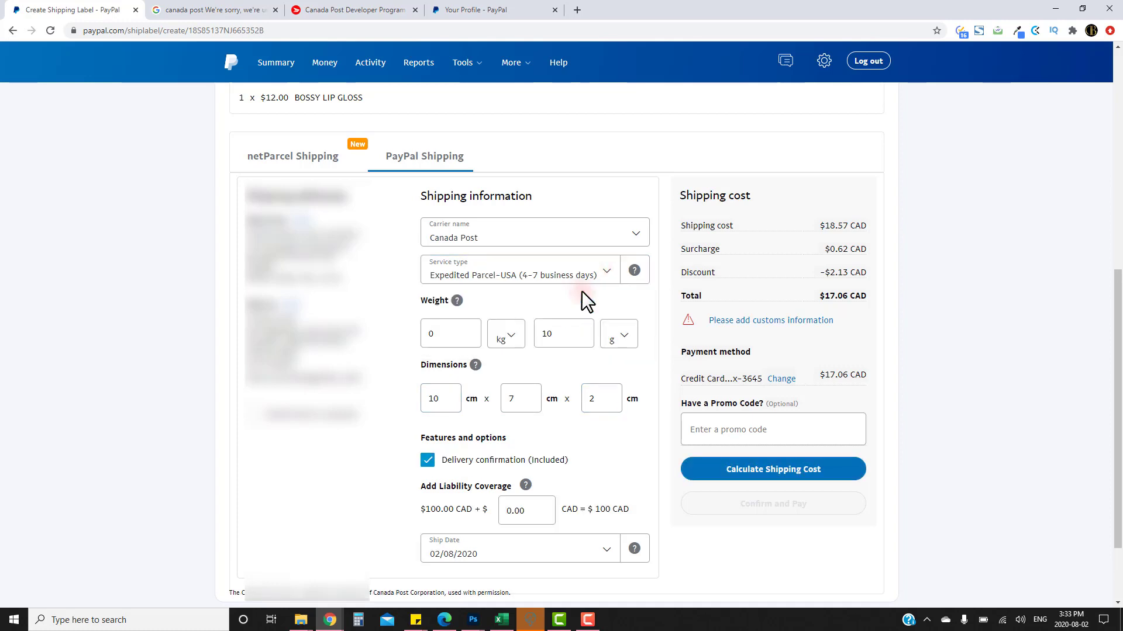
click(501, 331)
click(507, 357)
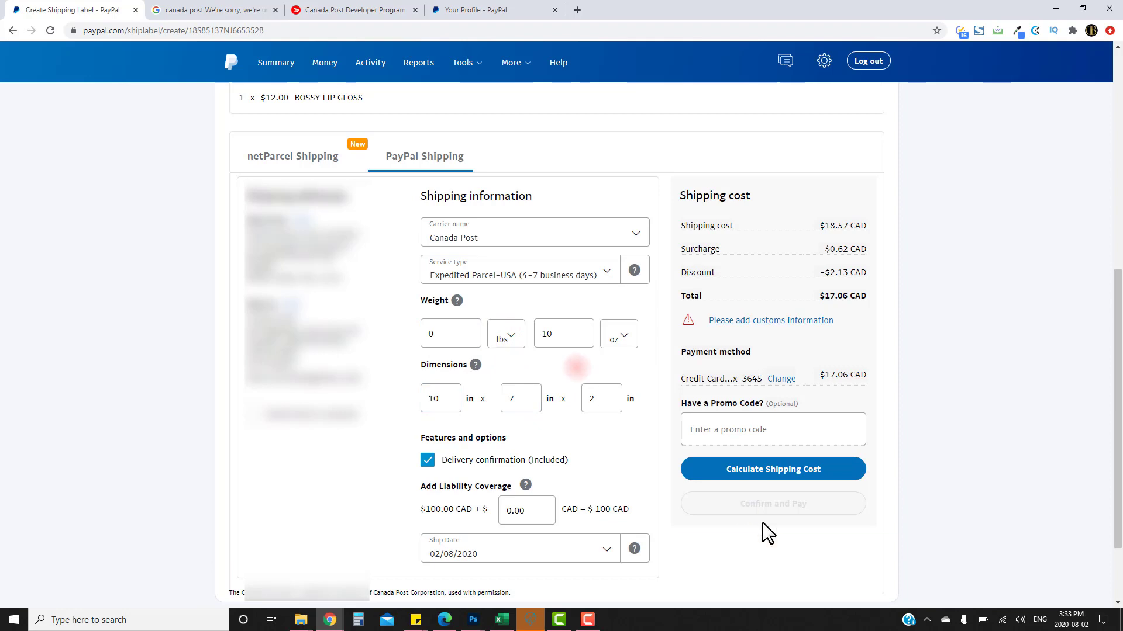
click(768, 481)
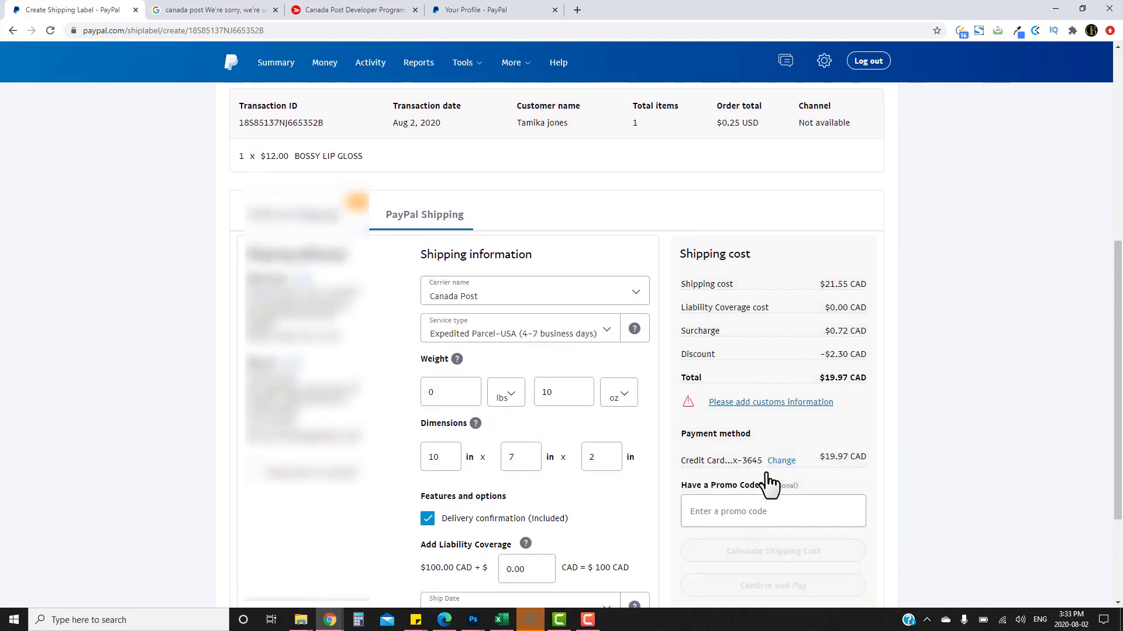
scroll(766, 482, down, 2)
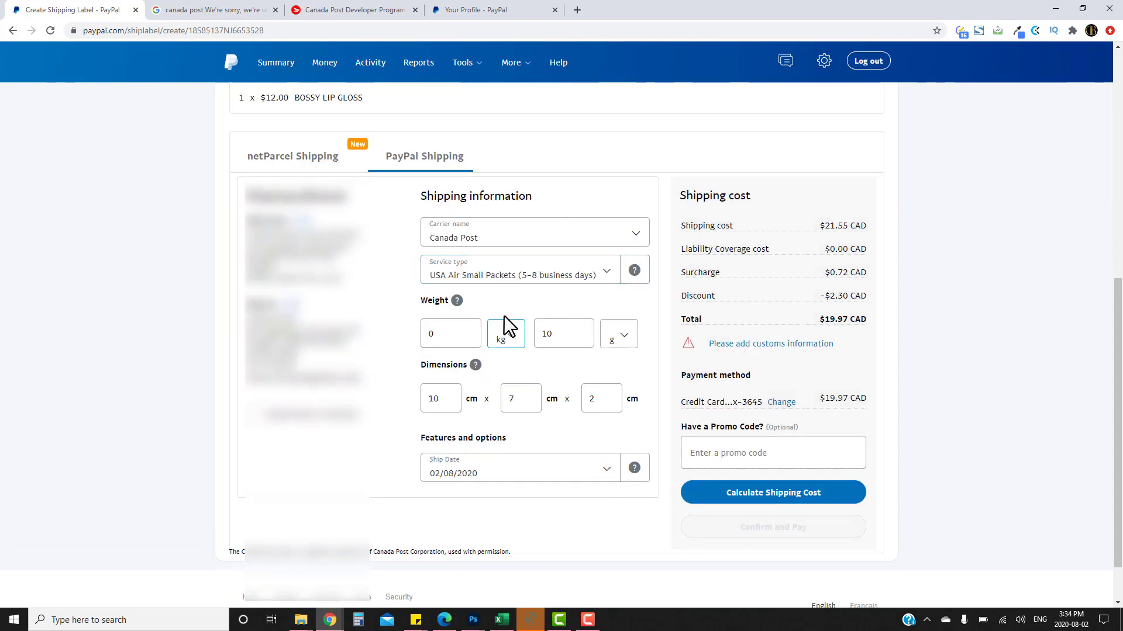
Price USA Air Small Packets with weight in lbs, getting an $11.00 CAD total.
click(506, 334)
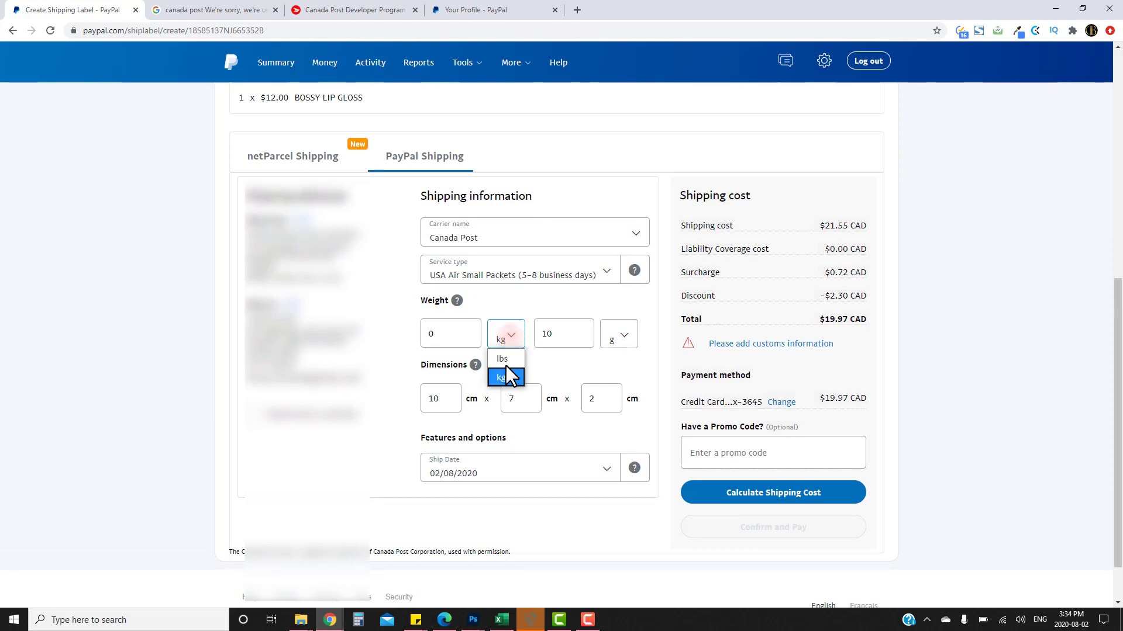
click(505, 361)
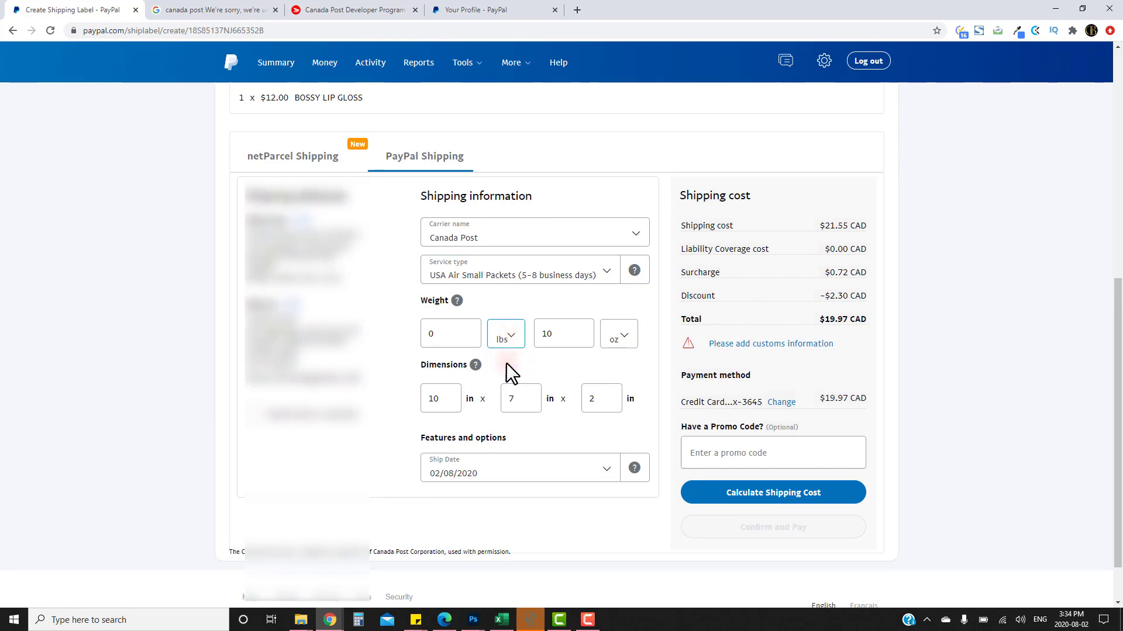
click(506, 342)
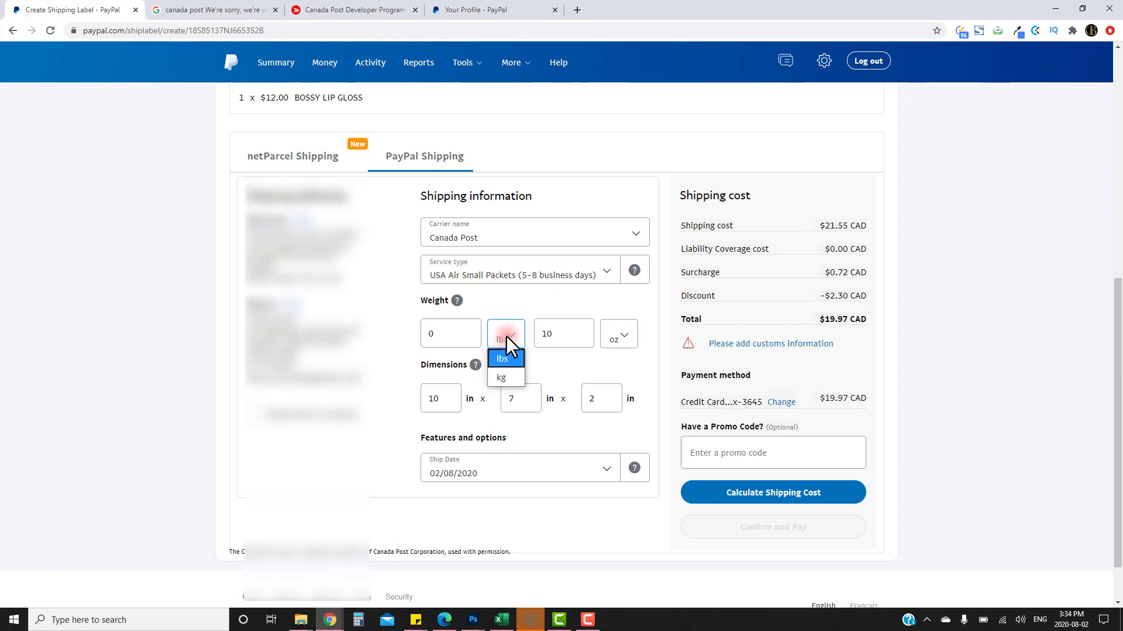
click(507, 346)
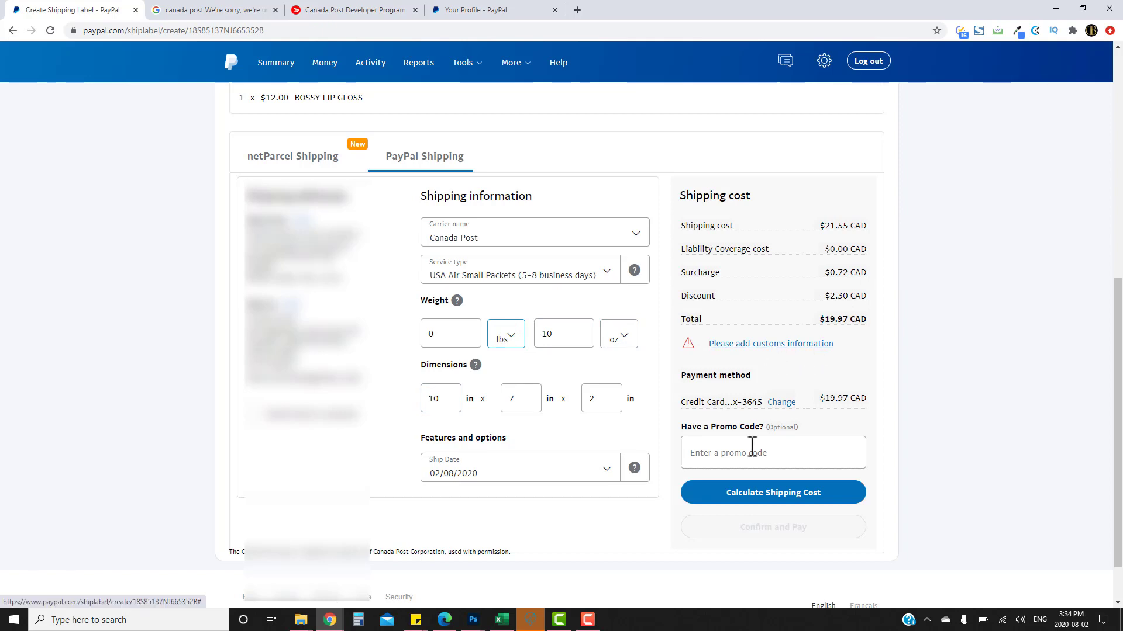
click(744, 493)
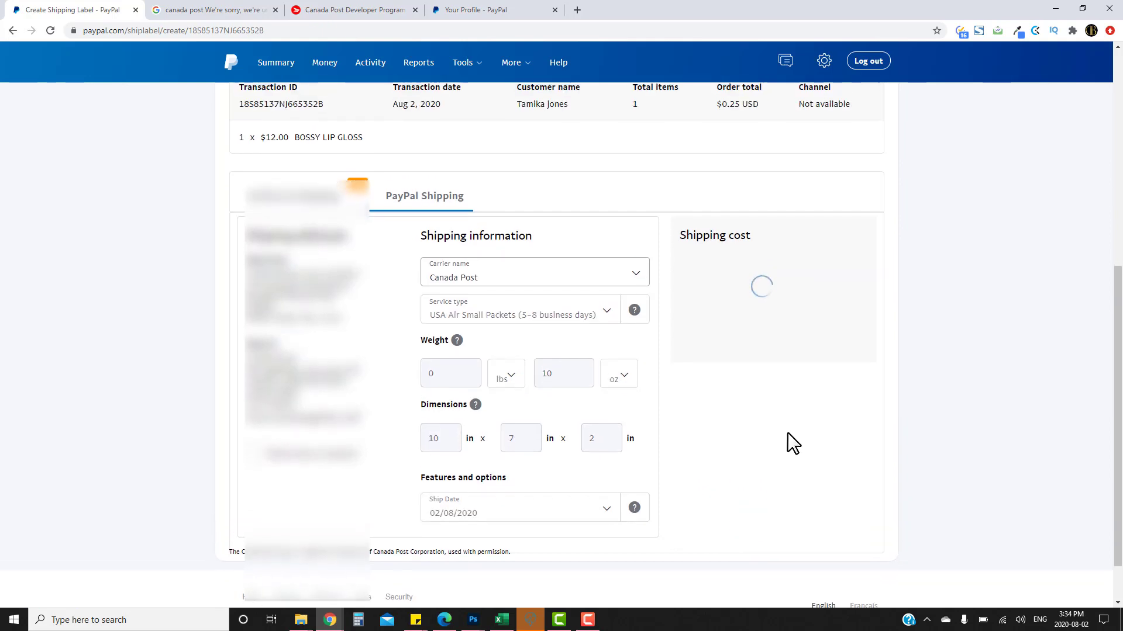
drag(815, 331, 867, 329)
click(868, 334)
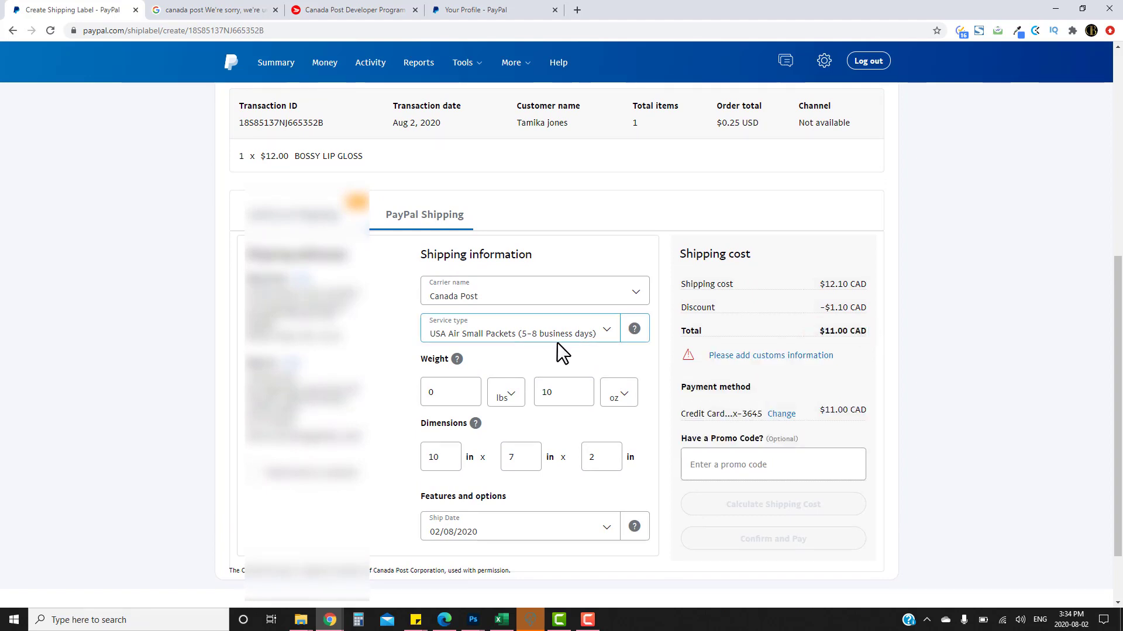
scroll(580, 342, down, 1)
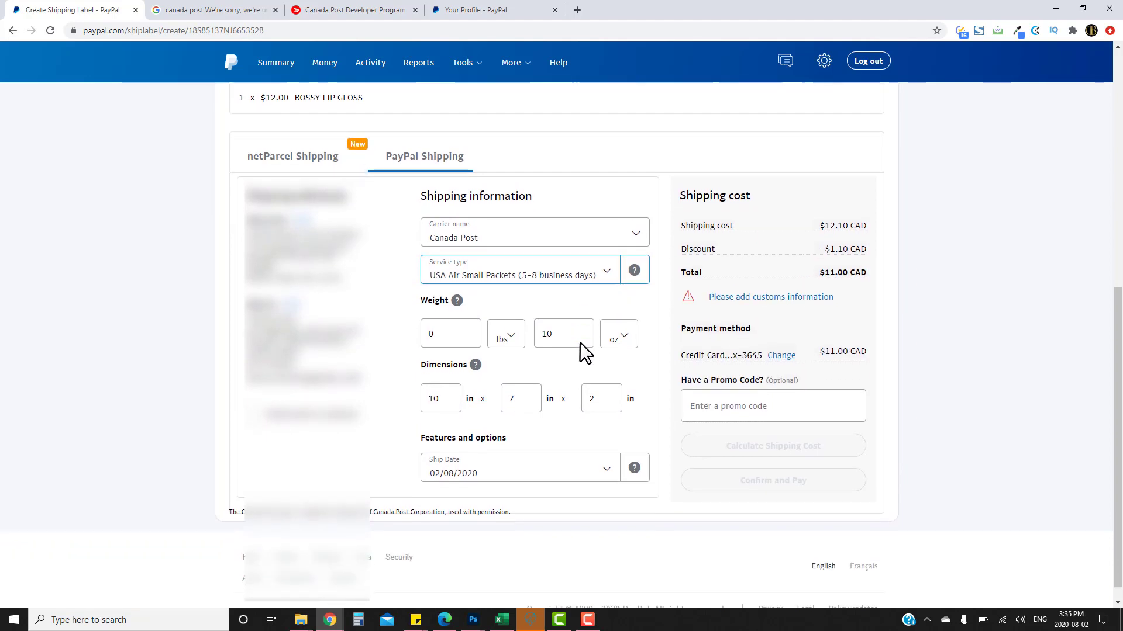
Reselect Tracked Packet USA with weight in lbs and recalculate the cost.
click(576, 273)
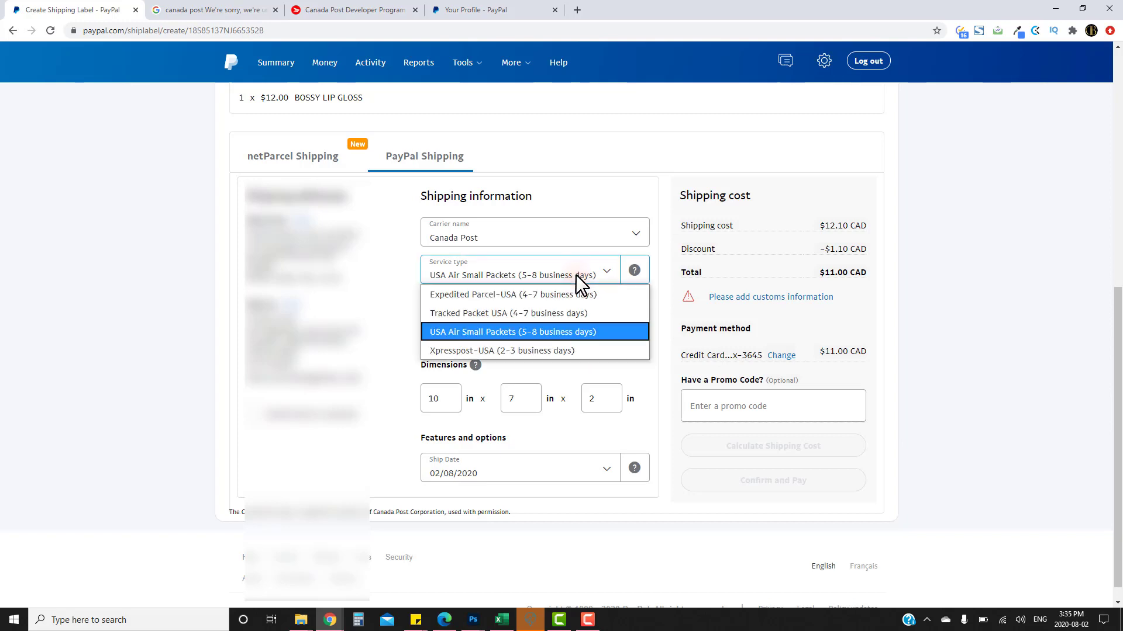
click(556, 314)
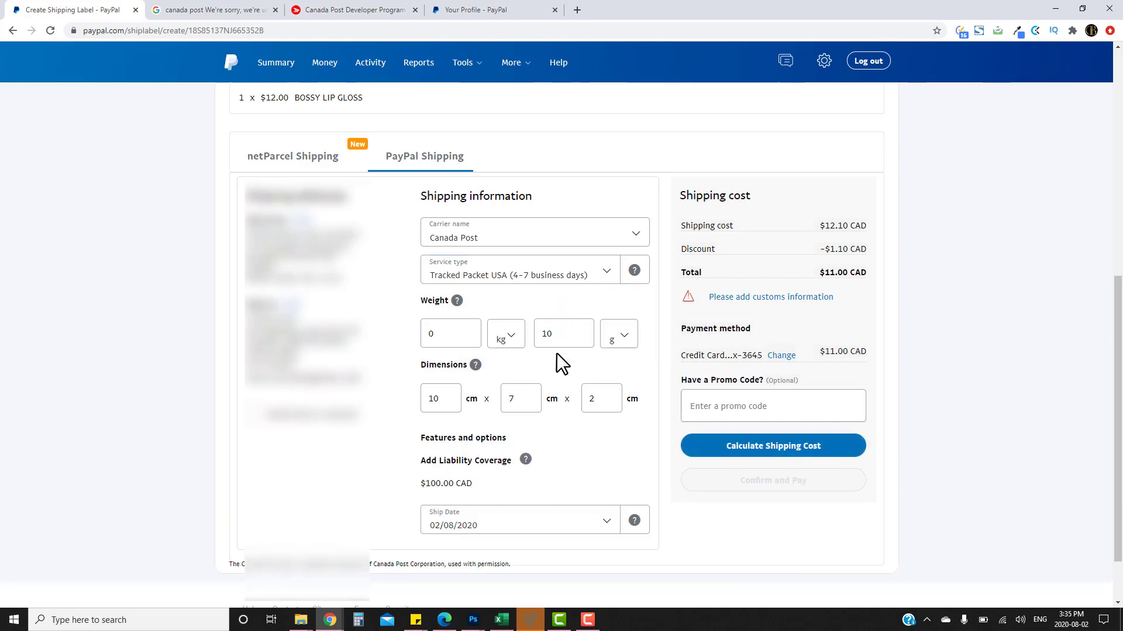
click(475, 330)
click(504, 330)
click(504, 358)
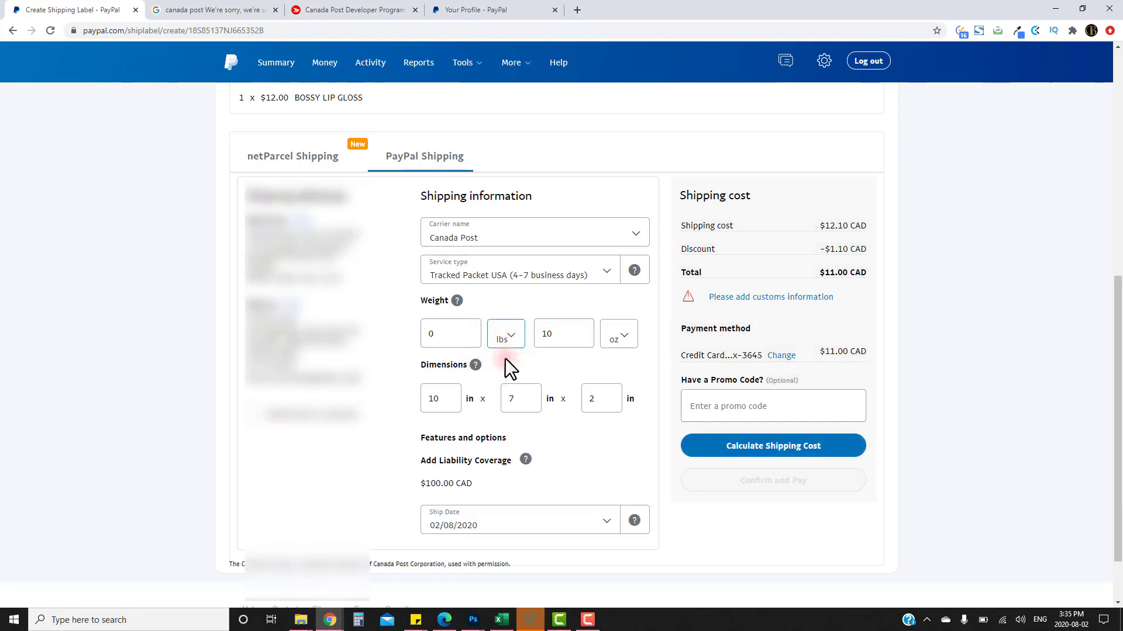
click(750, 452)
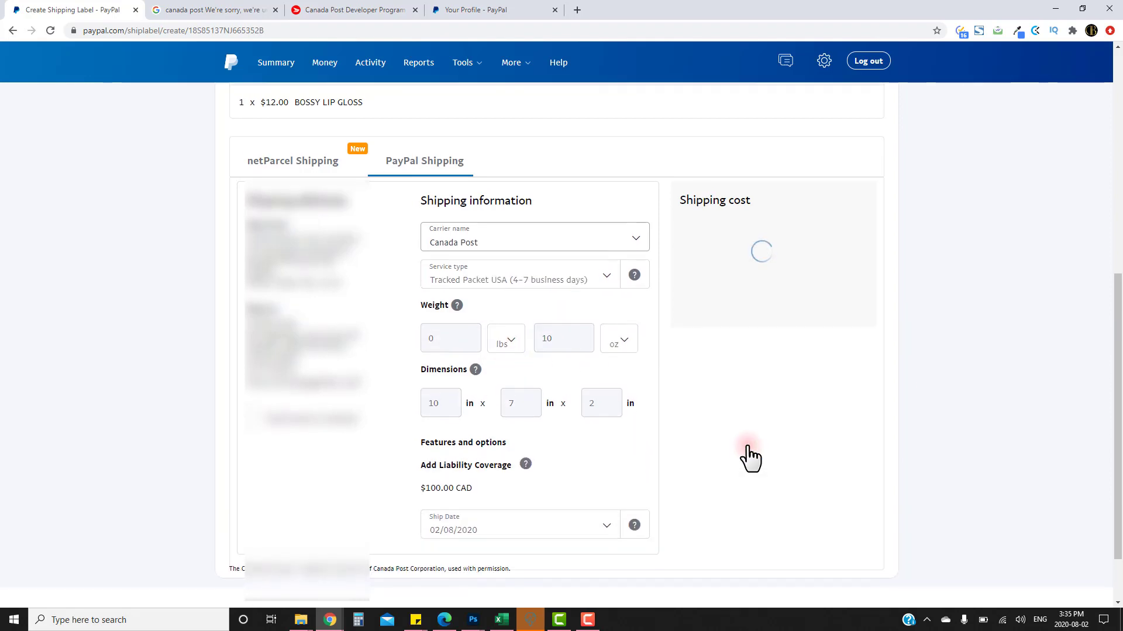
scroll(748, 456, down, 3)
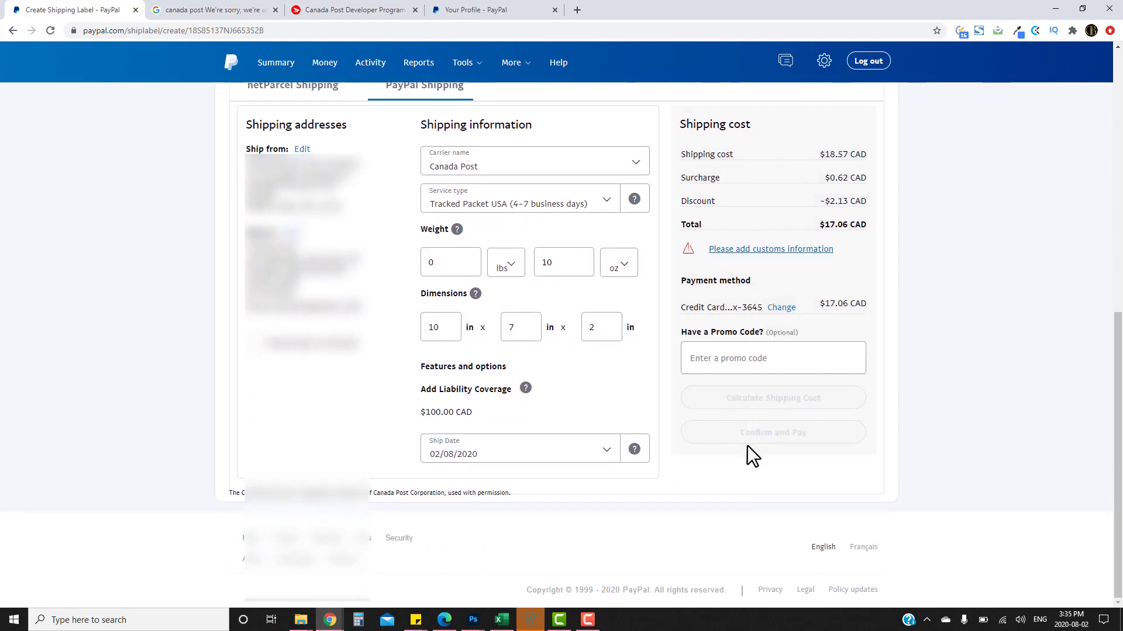
In the customs form, enter item 'lipgloss' with quantity 1 and value 12.
click(720, 250)
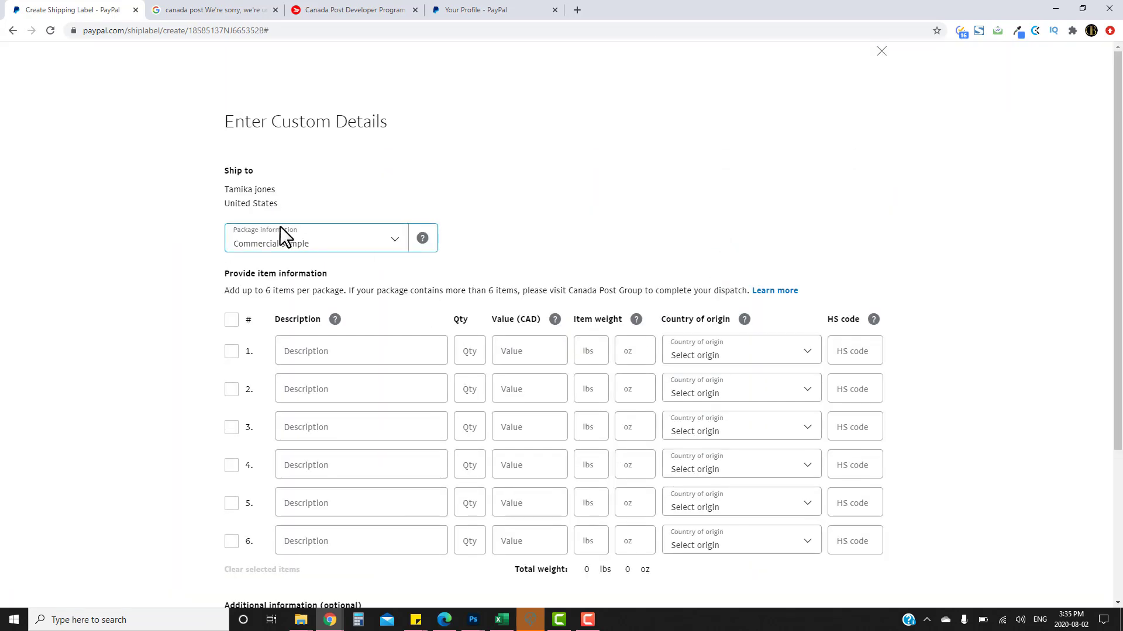
click(323, 352)
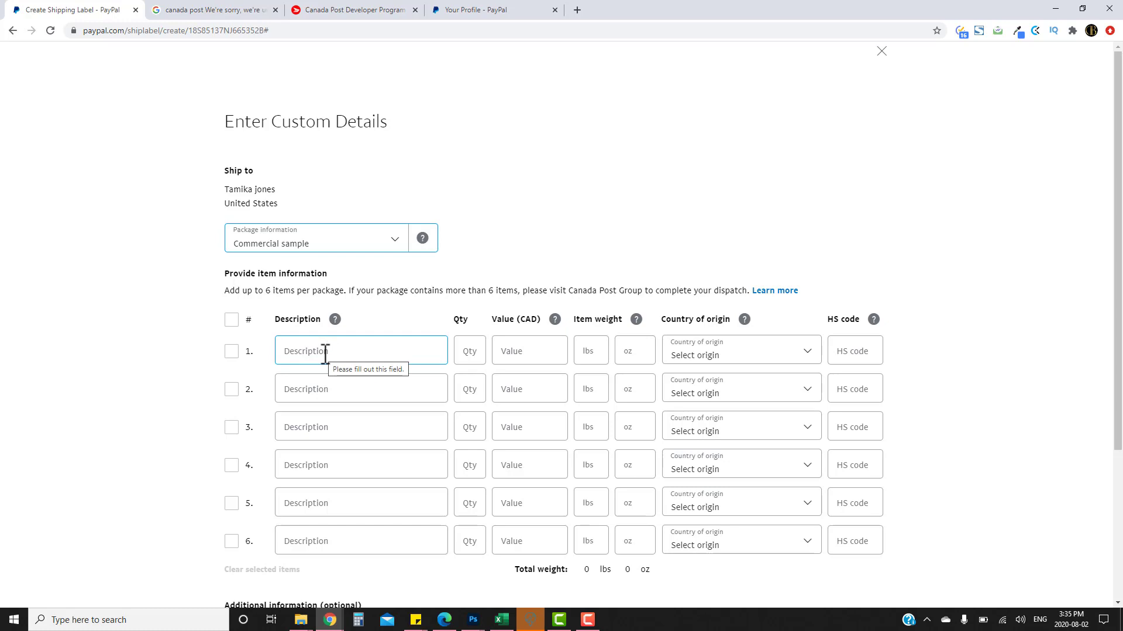
click(325, 353)
text(li)
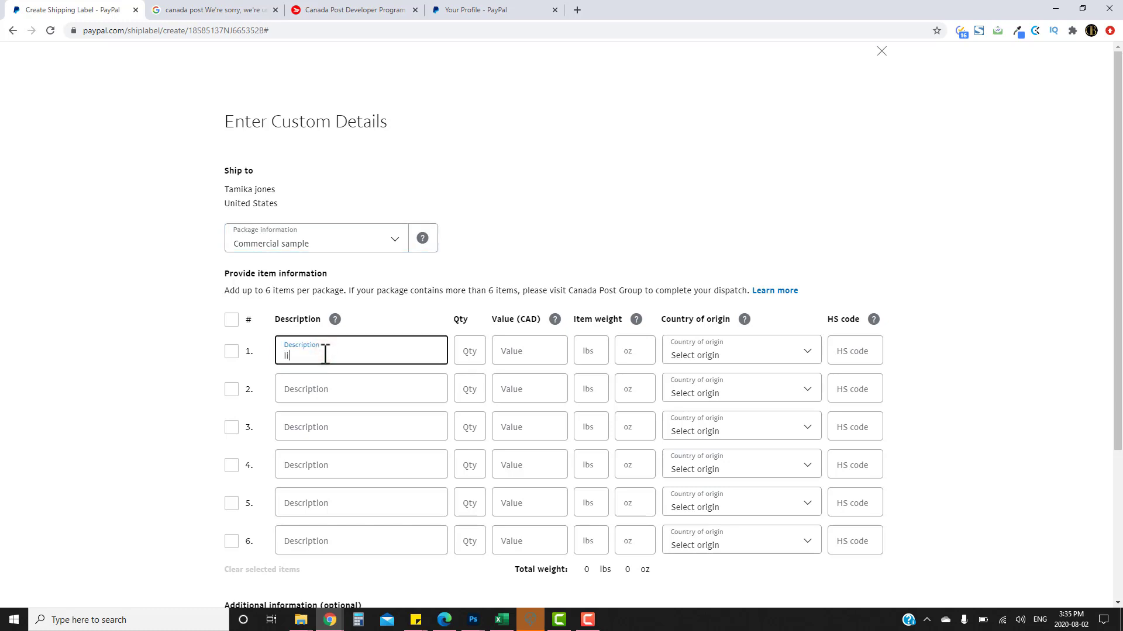
text(pgloss)
click(467, 351)
text(1)
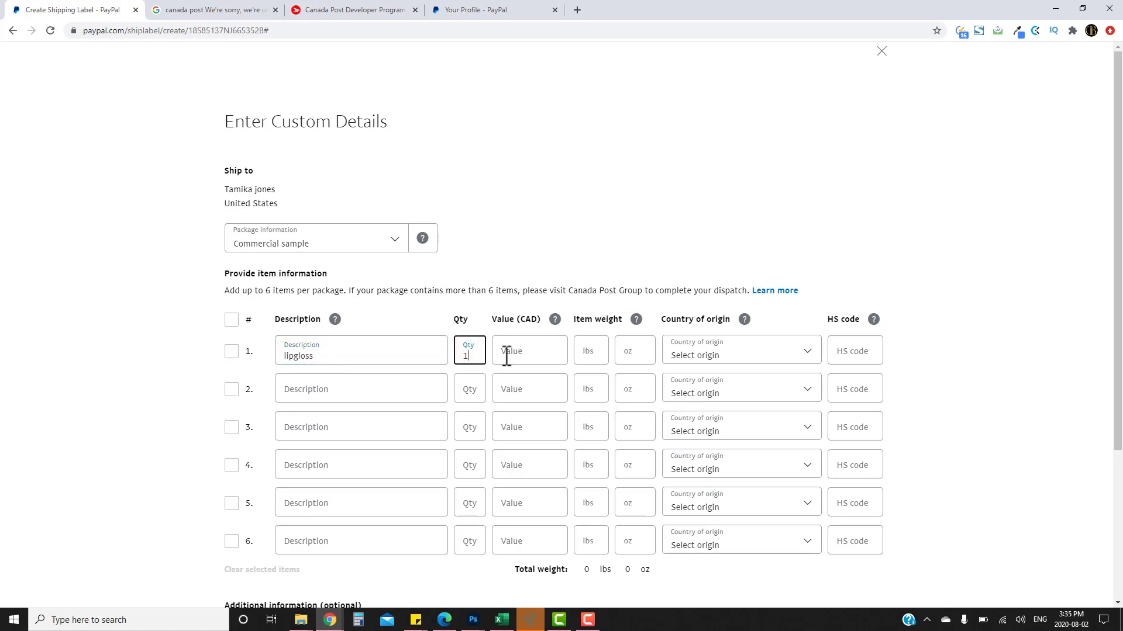
click(519, 351)
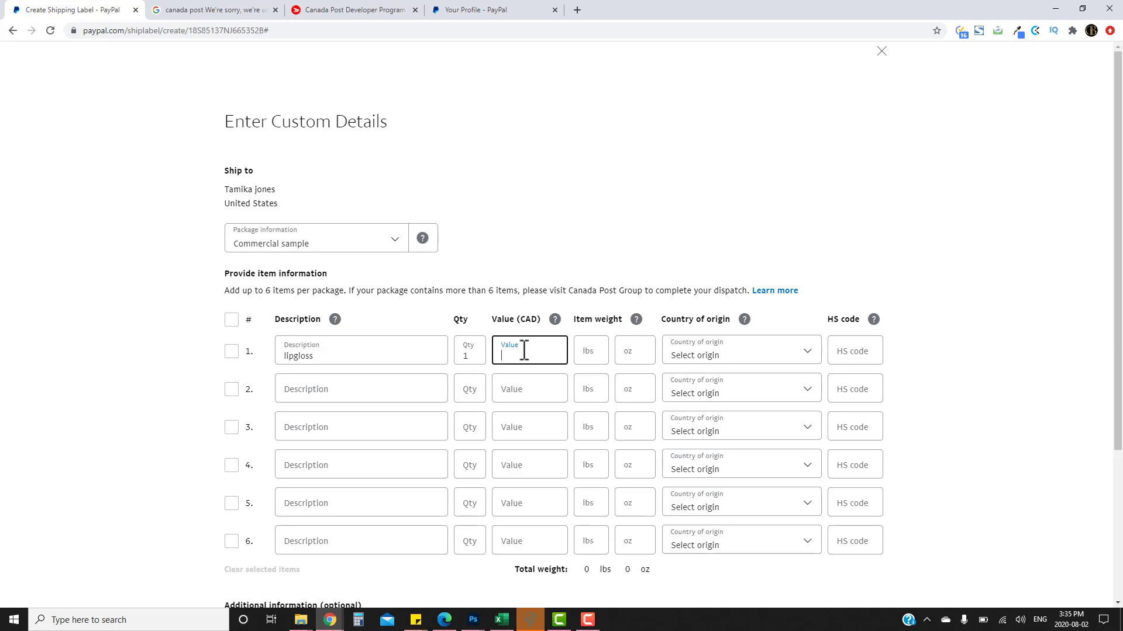
text(12)
Set the item weight to 0 lbs 10 oz and origin to Canada, Ontario.
click(592, 351)
text(0)
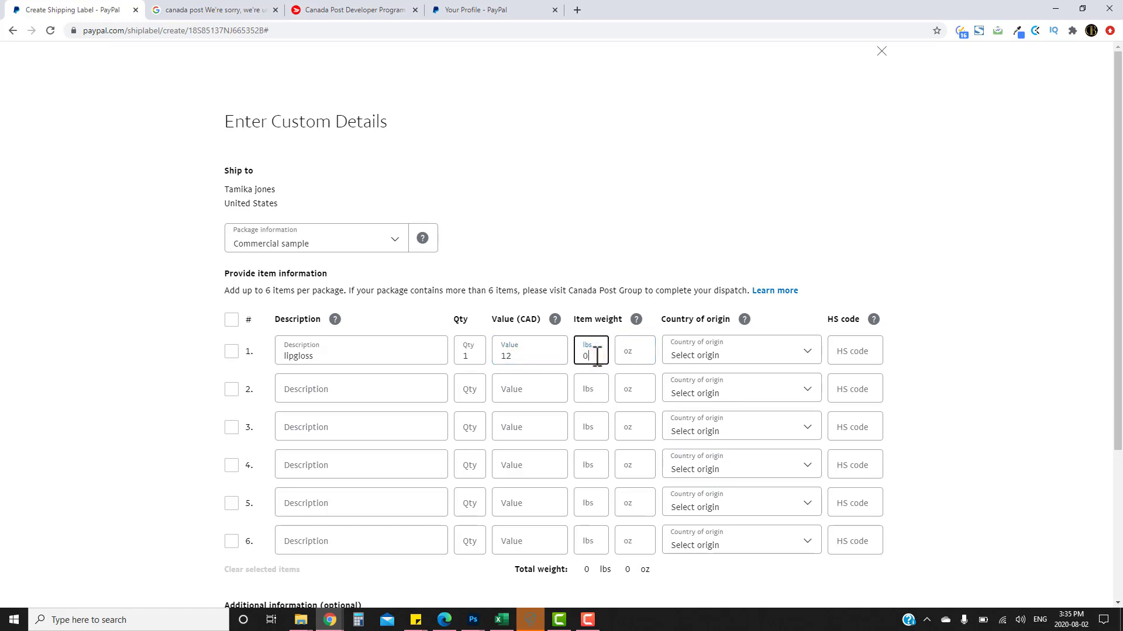
click(635, 350)
text(10)
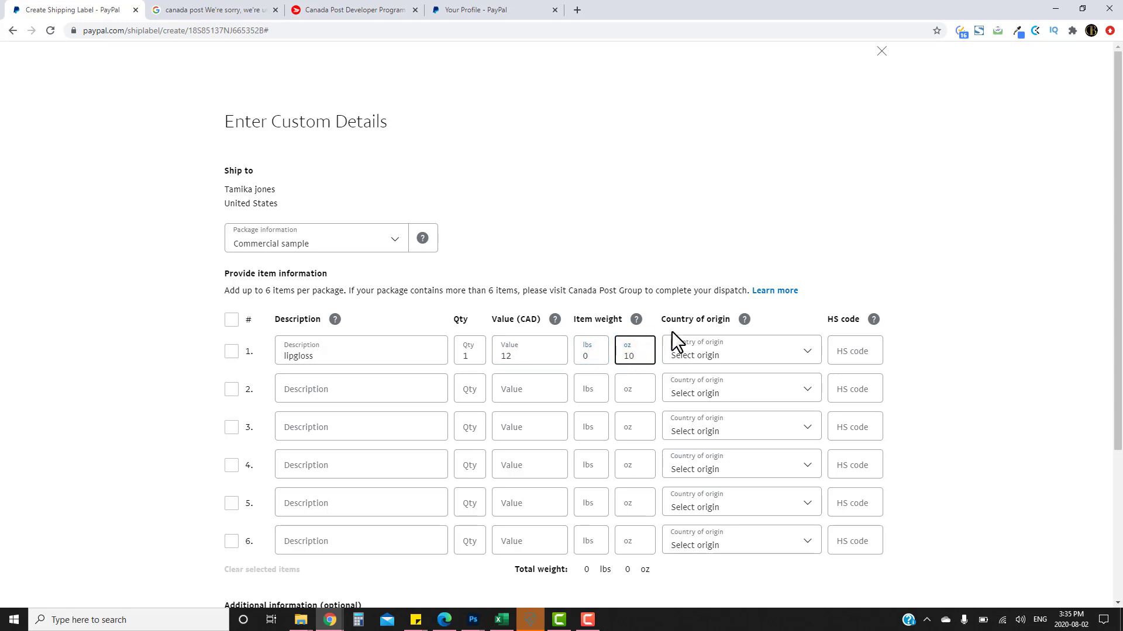
click(711, 356)
scroll(711, 323, up, 20)
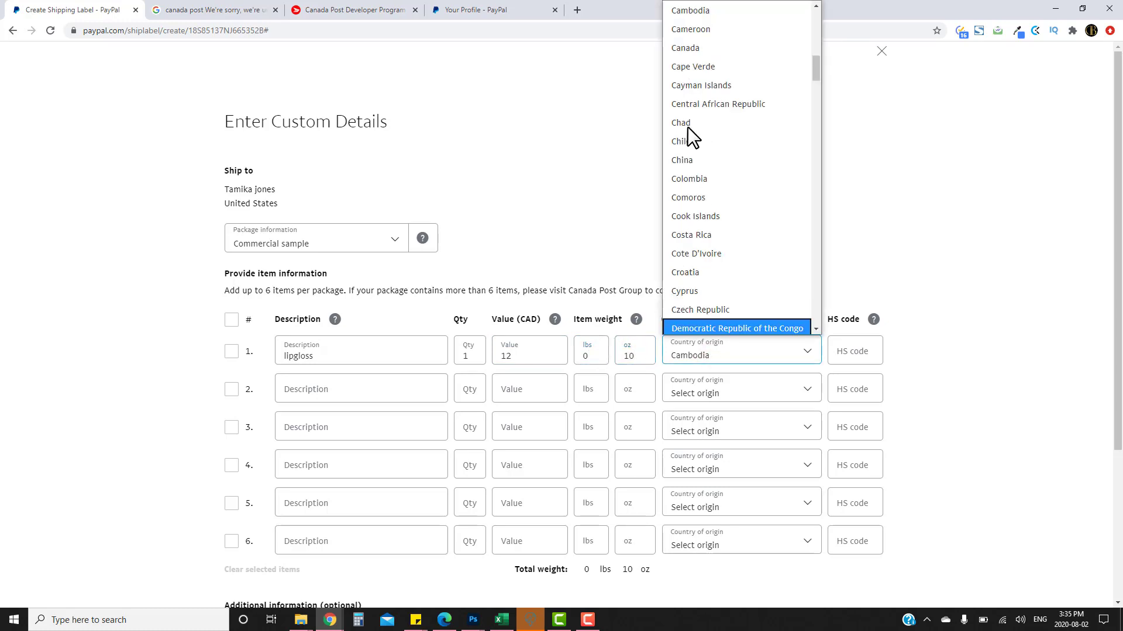
click(701, 45)
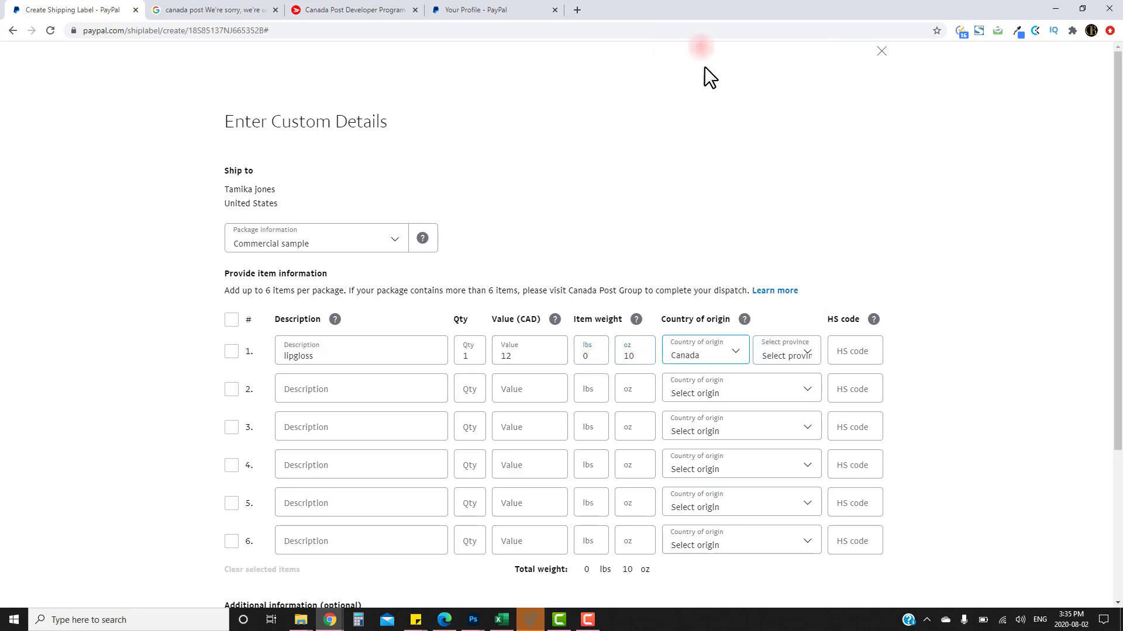
click(801, 358)
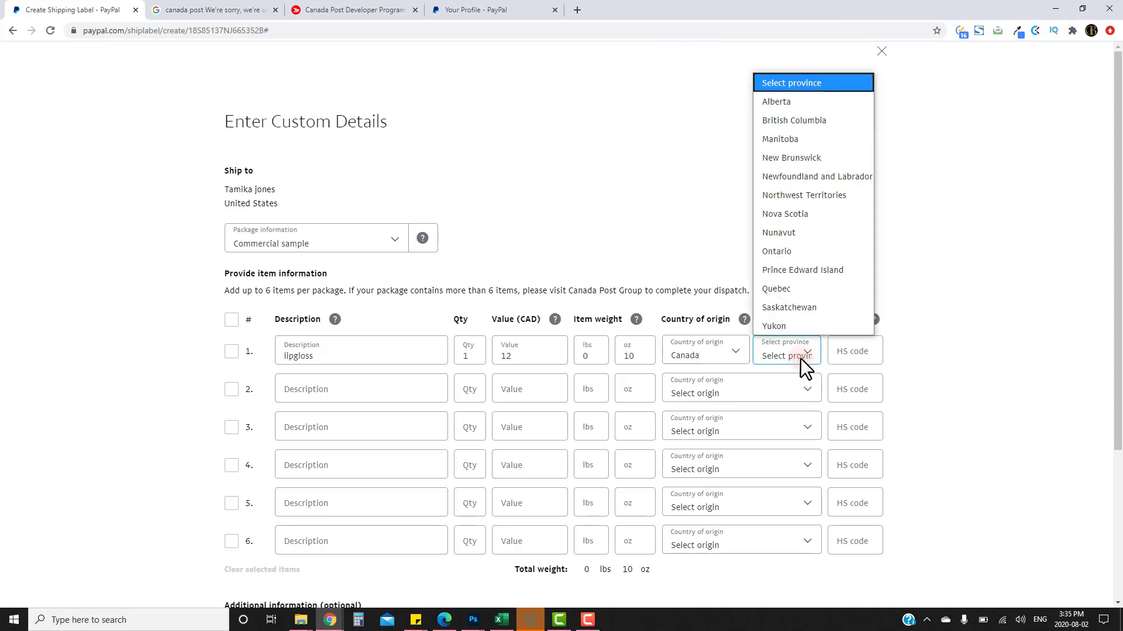
click(822, 256)
click(844, 350)
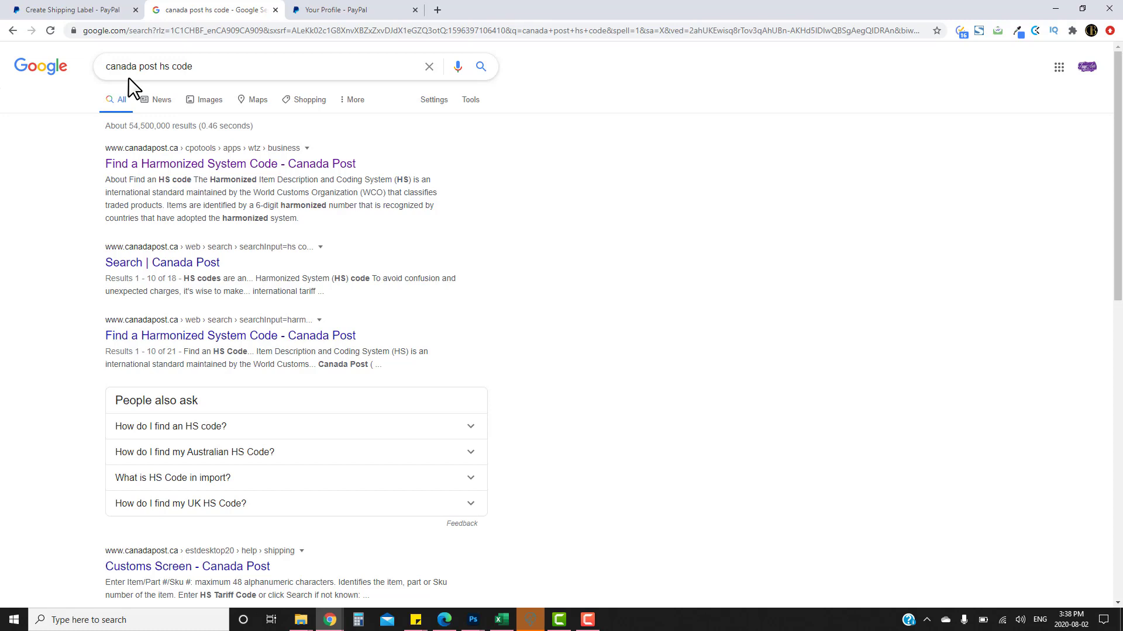
Open the 'Find a Harmonized System Code - Canada Post' search result.
click(137, 165)
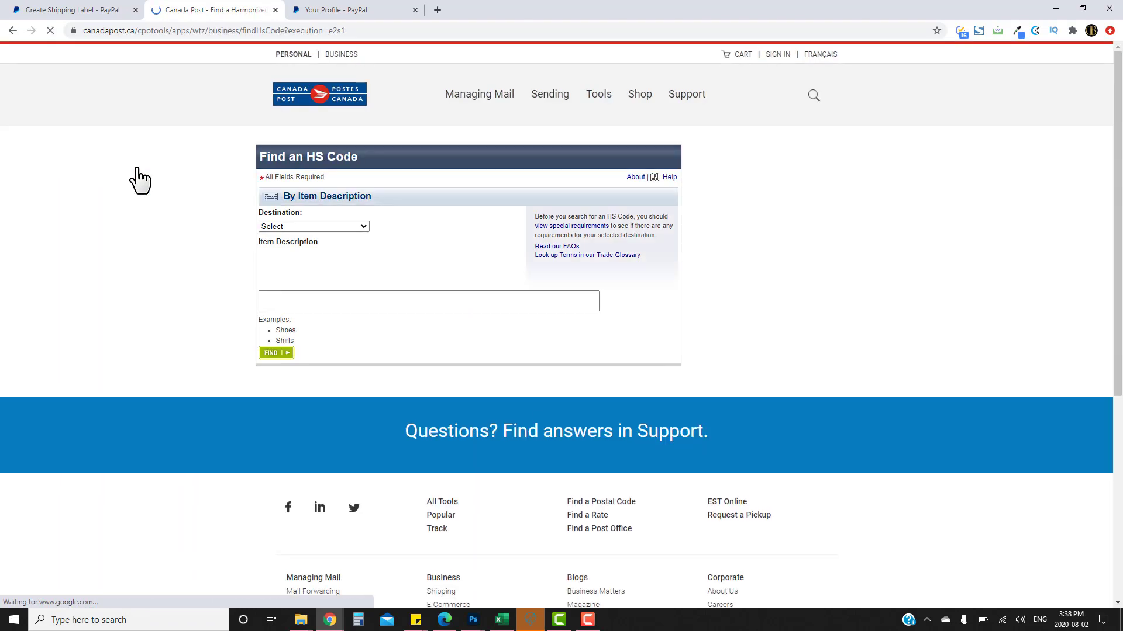
Look up an HS code for 'cosmetics' to the United States as lip make up, origin Canada.
click(297, 226)
click(301, 277)
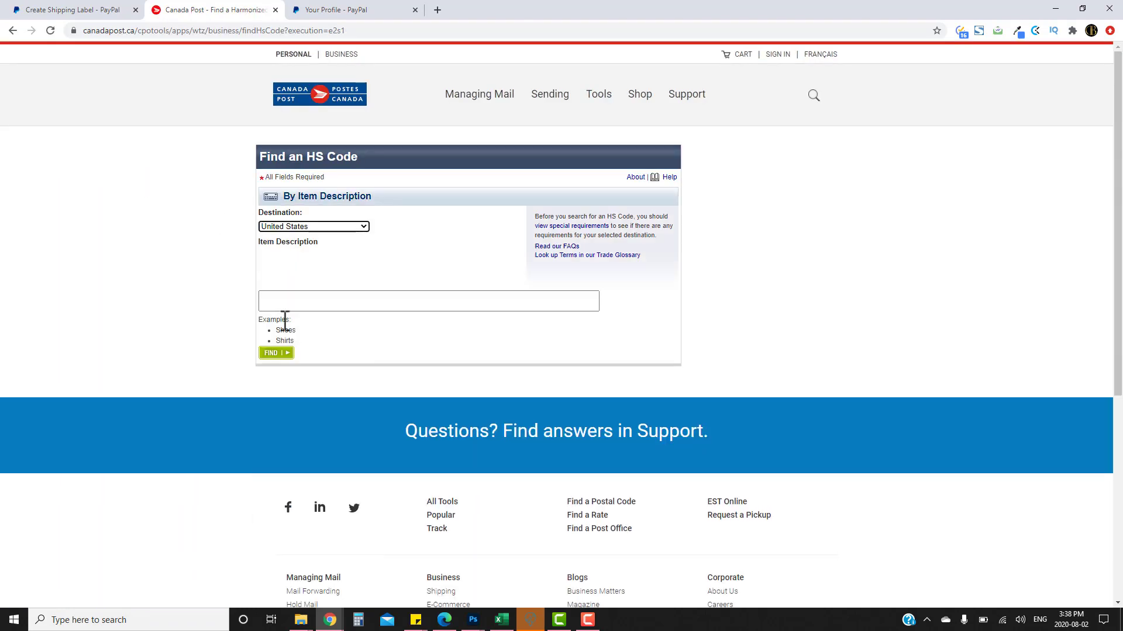
click(286, 301)
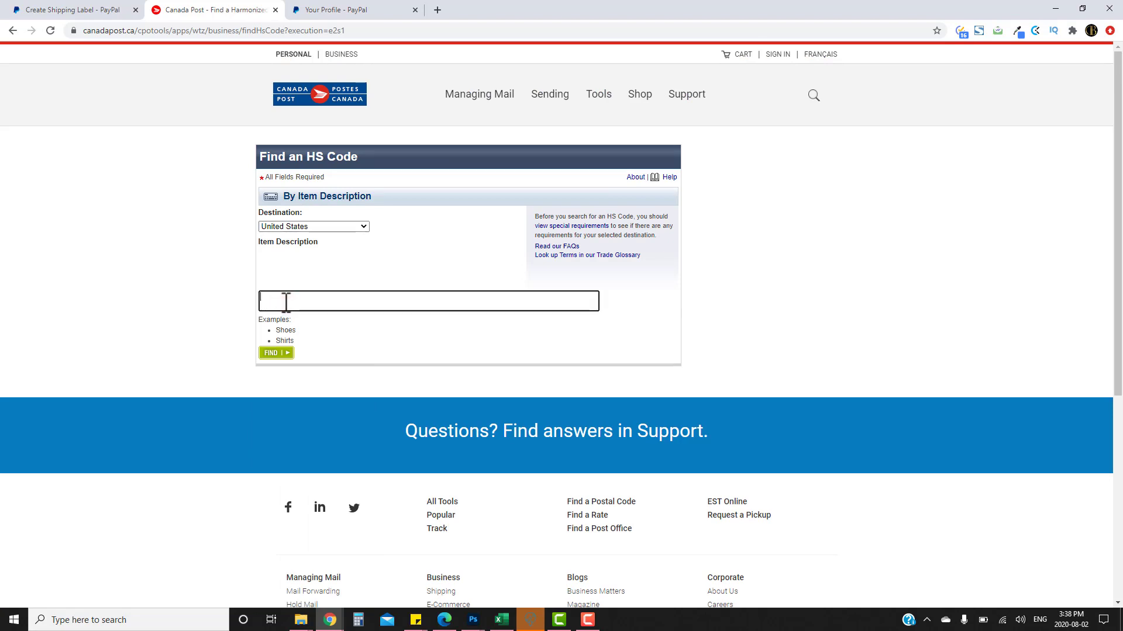
text(cosmetics)
click(276, 353)
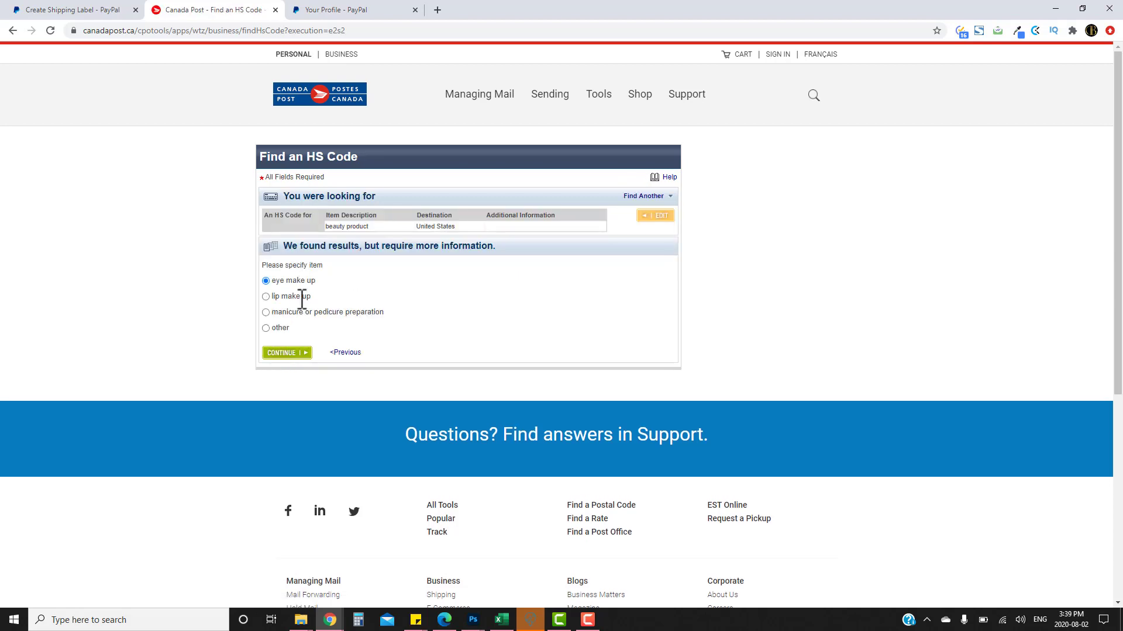
click(266, 296)
click(281, 353)
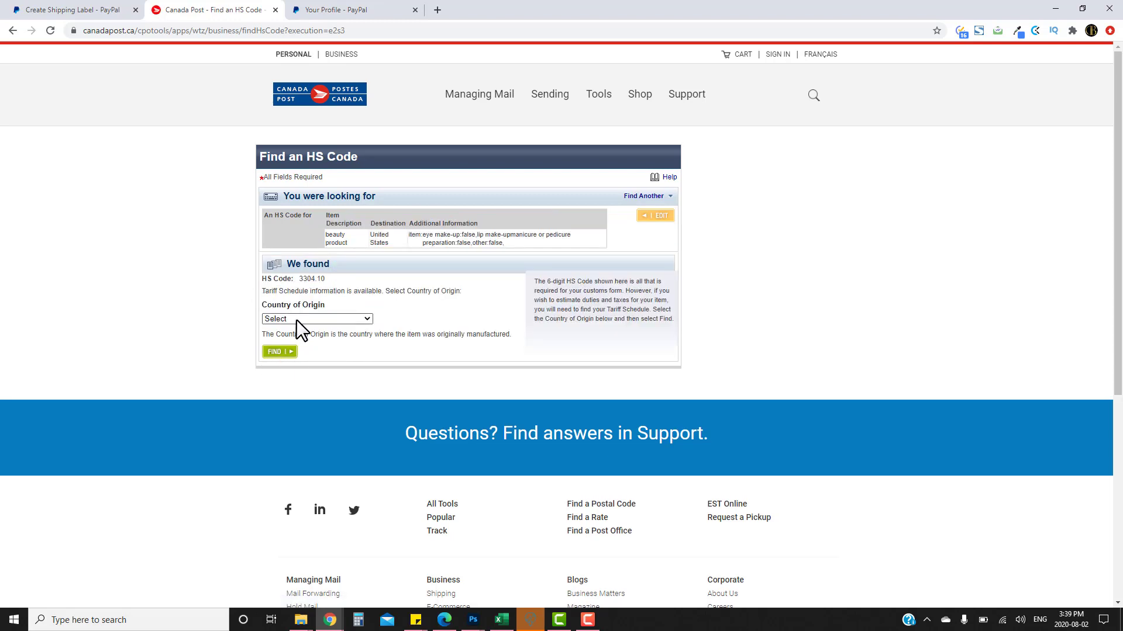
click(296, 319)
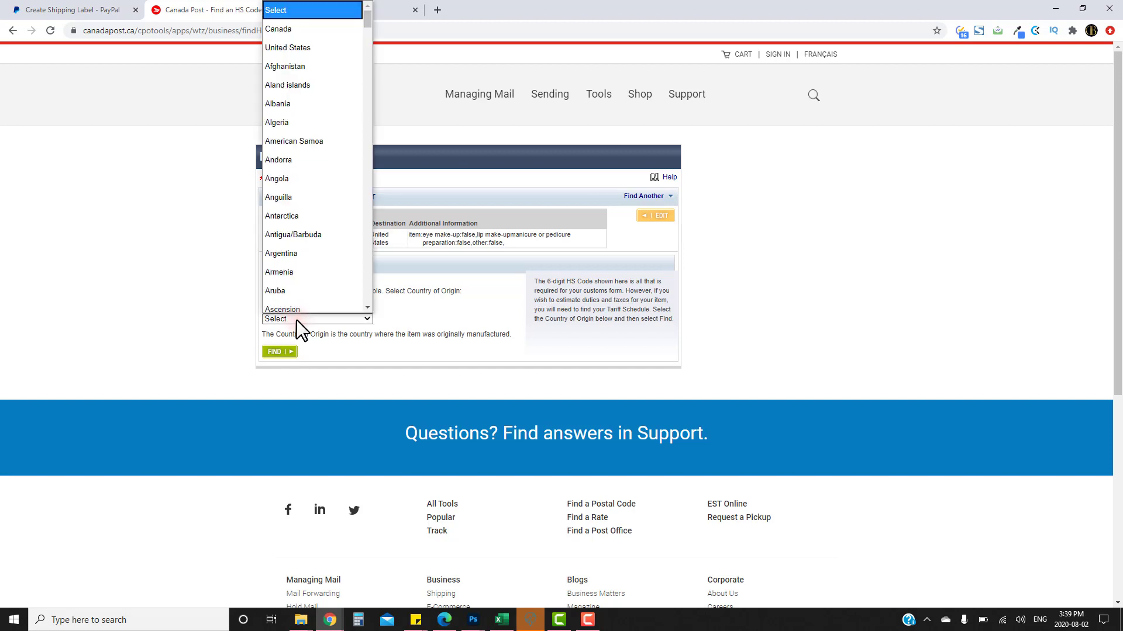
click(303, 30)
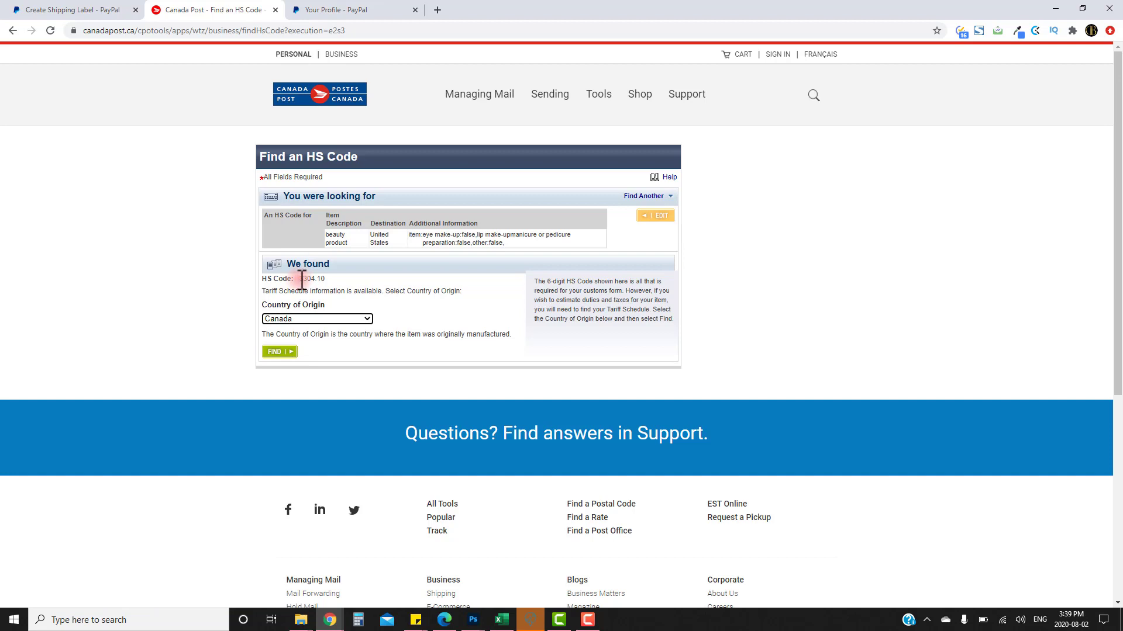
Copy the found HS code 3304.10 and return to the PayPal tab.
drag(299, 279, 326, 279)
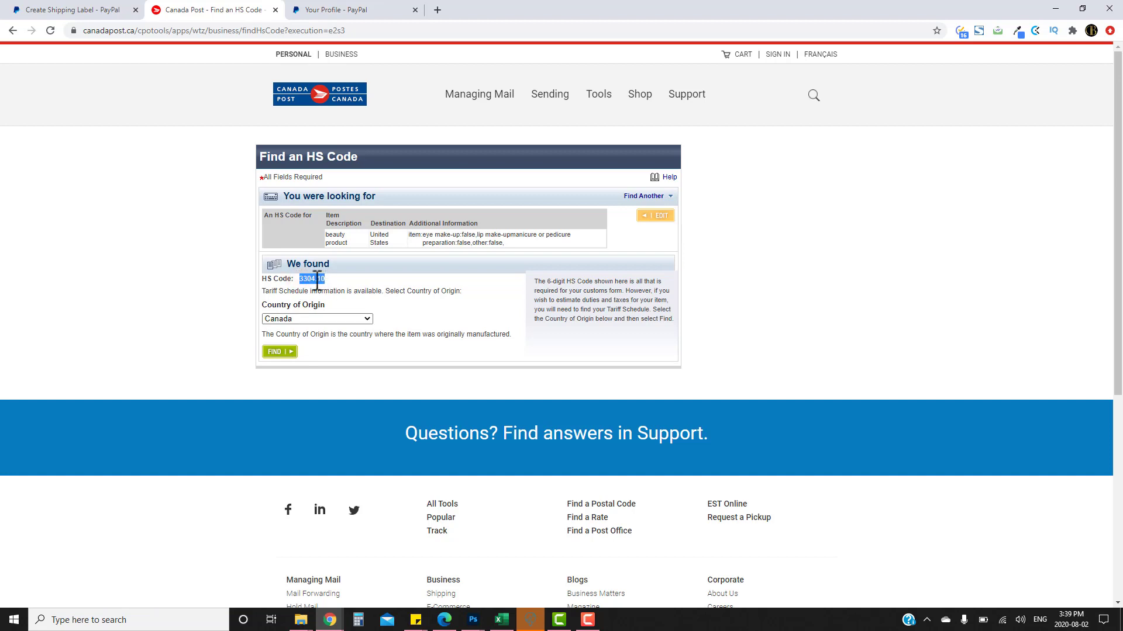
right_click(317, 279)
click(340, 286)
click(290, 356)
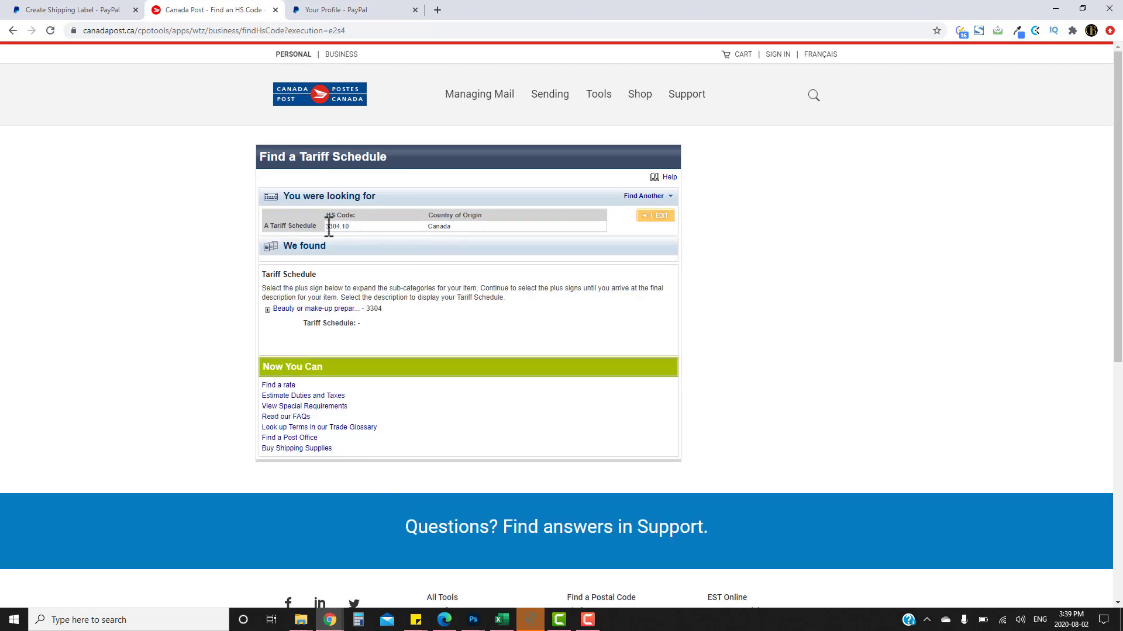
drag(325, 226, 349, 227)
right_click(349, 227)
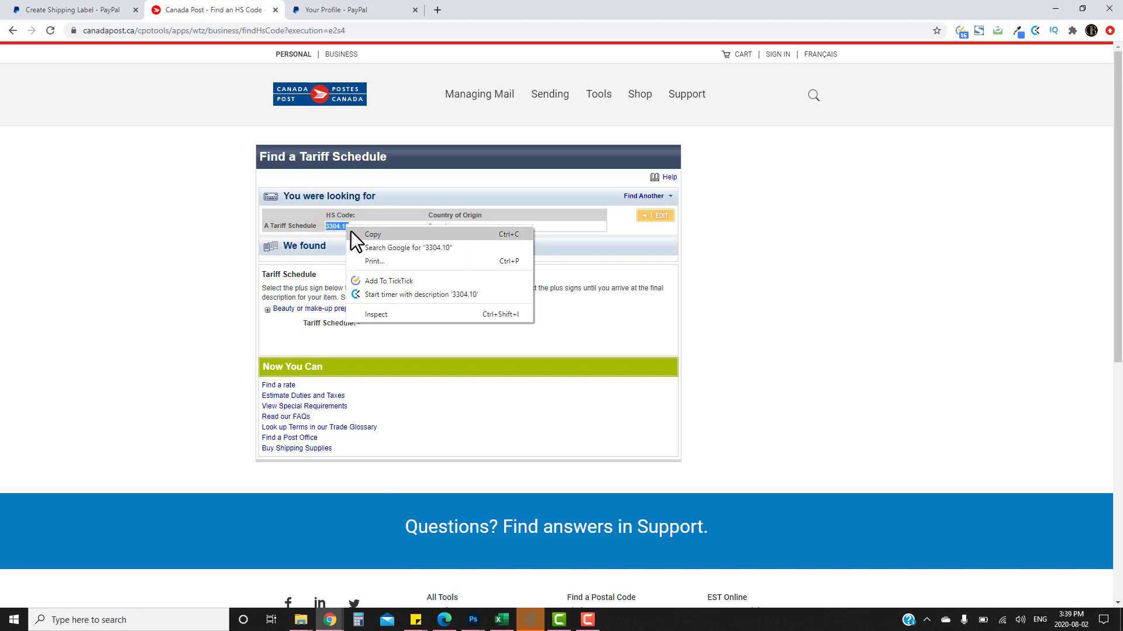
click(362, 233)
click(107, 10)
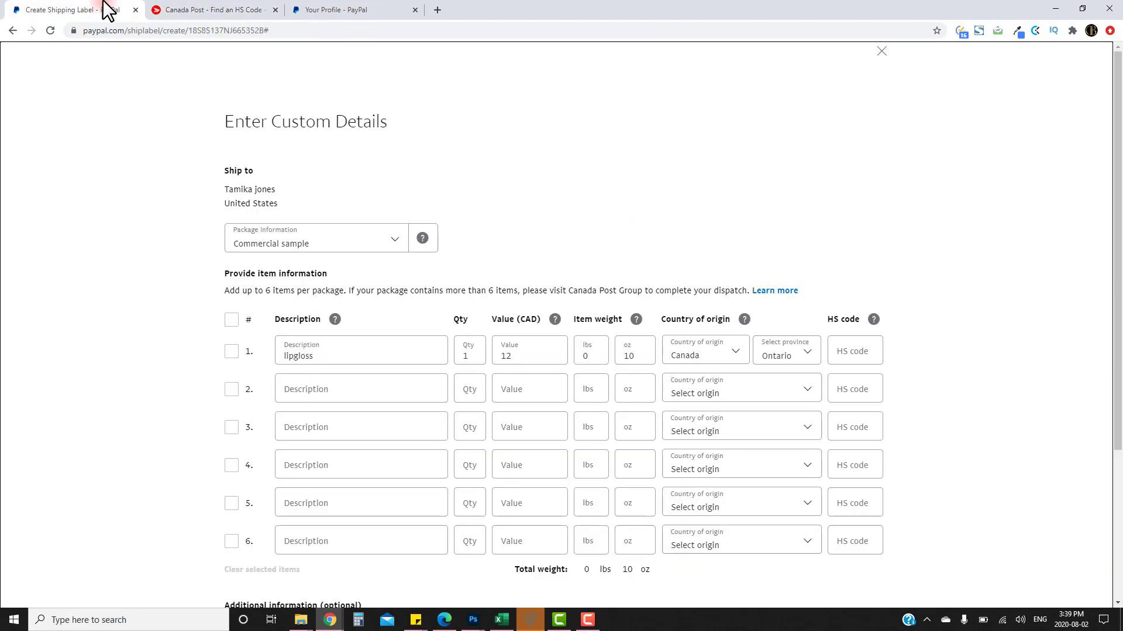
Paste HS code 3304.10 into row 1, save the customs information, and review the $17.06 CAD label.
click(852, 362)
key(ctrl+v)
click(945, 356)
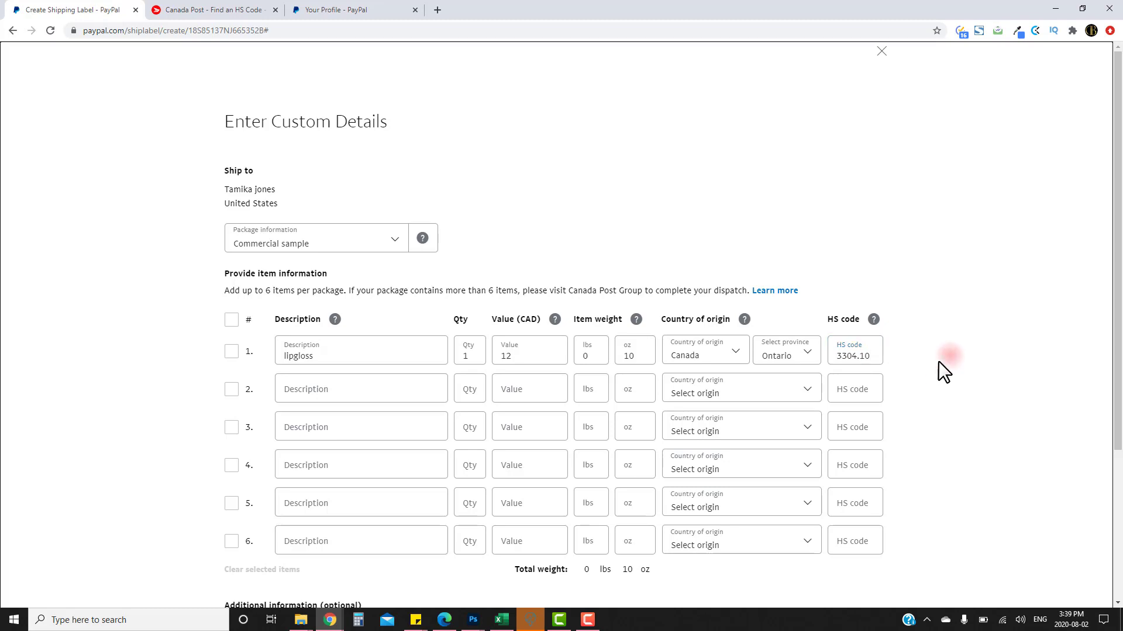
scroll(930, 370, down, 4)
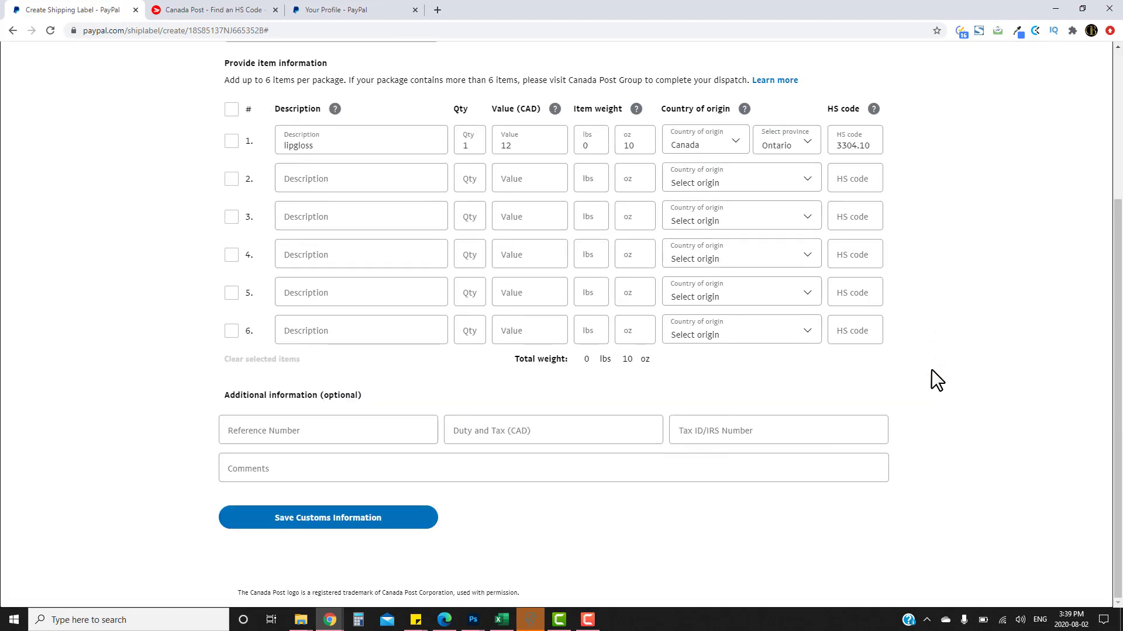
click(295, 519)
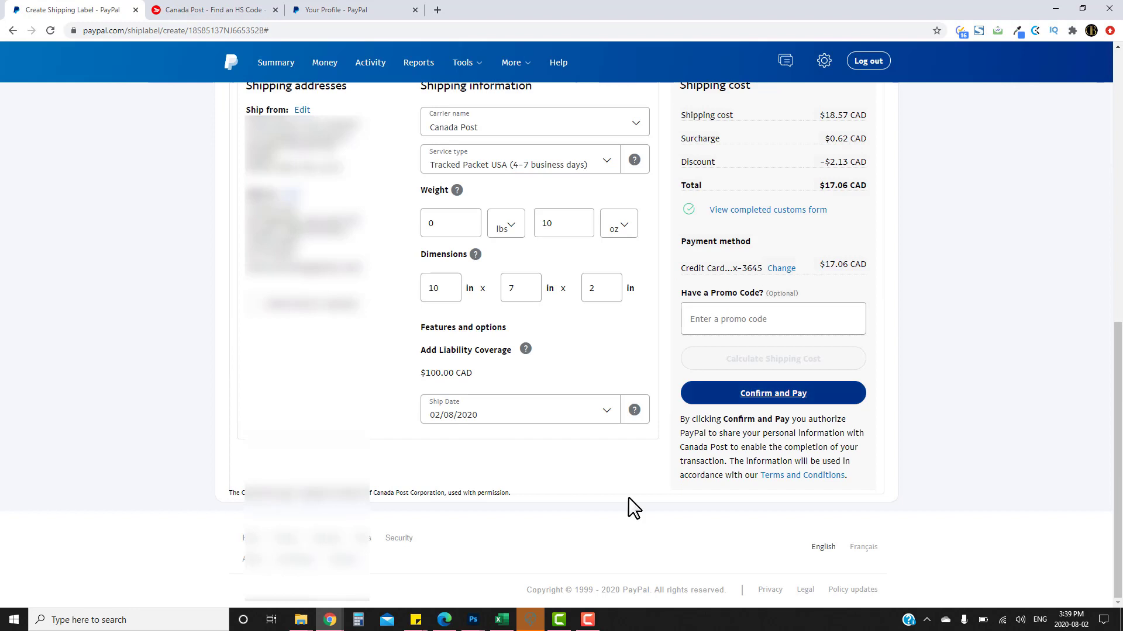
scroll(943, 492, up, 2)
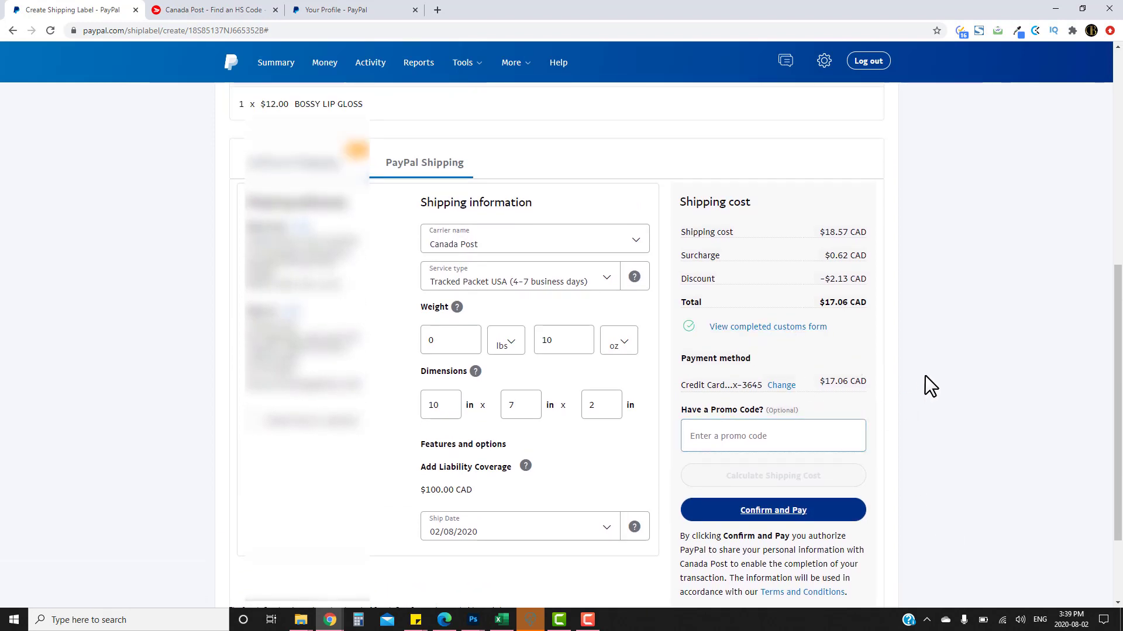
scroll(924, 374, down, 2)
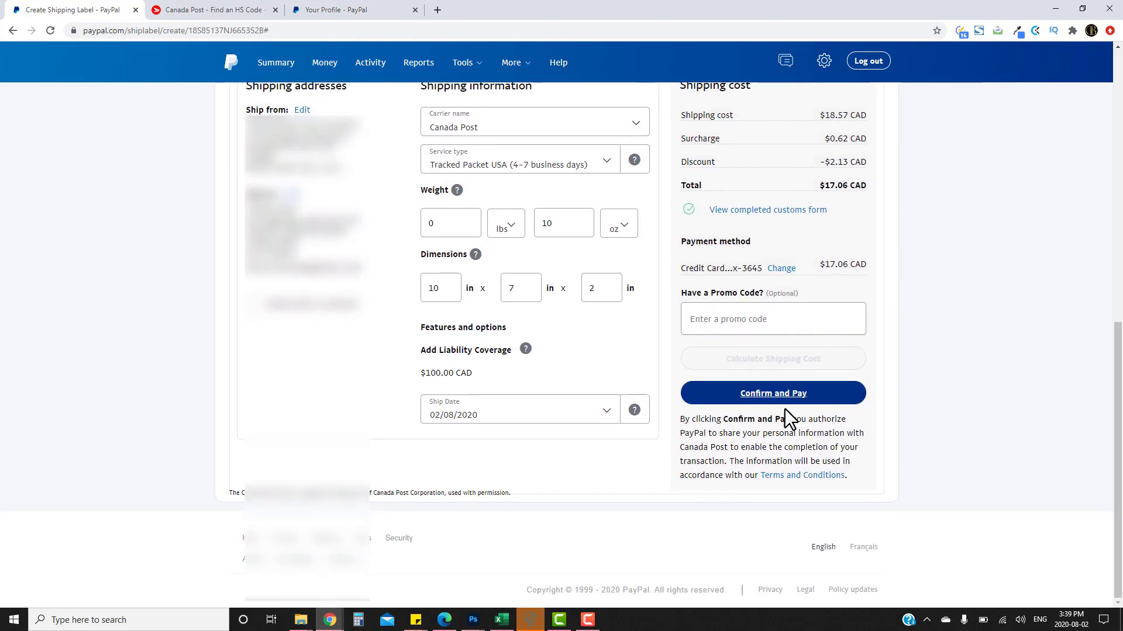
scroll(954, 433, up, 2)
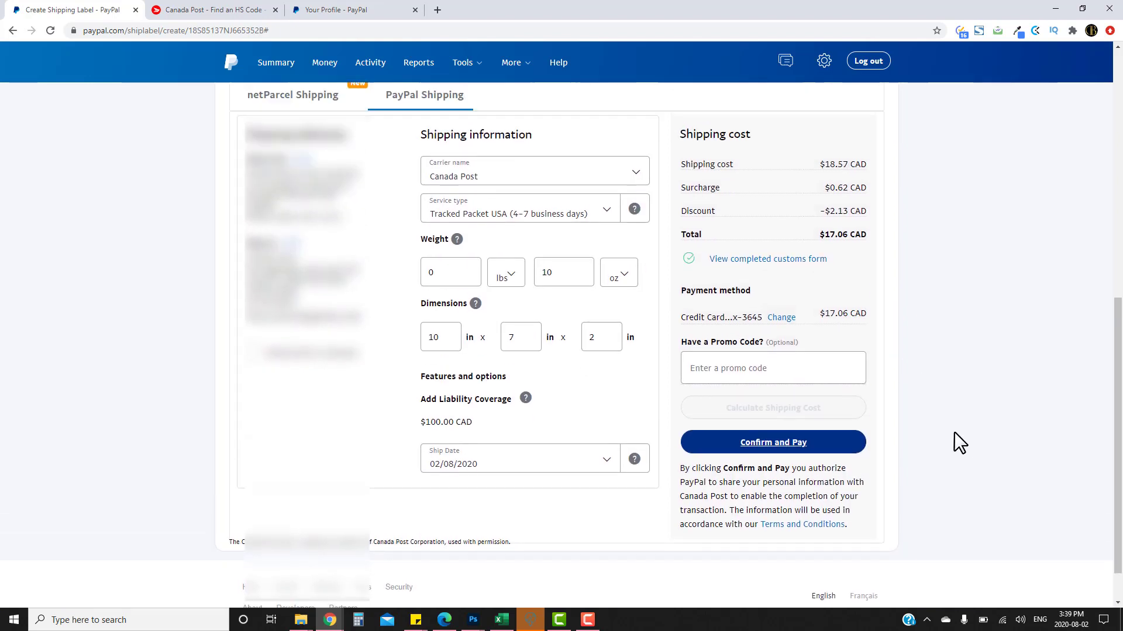